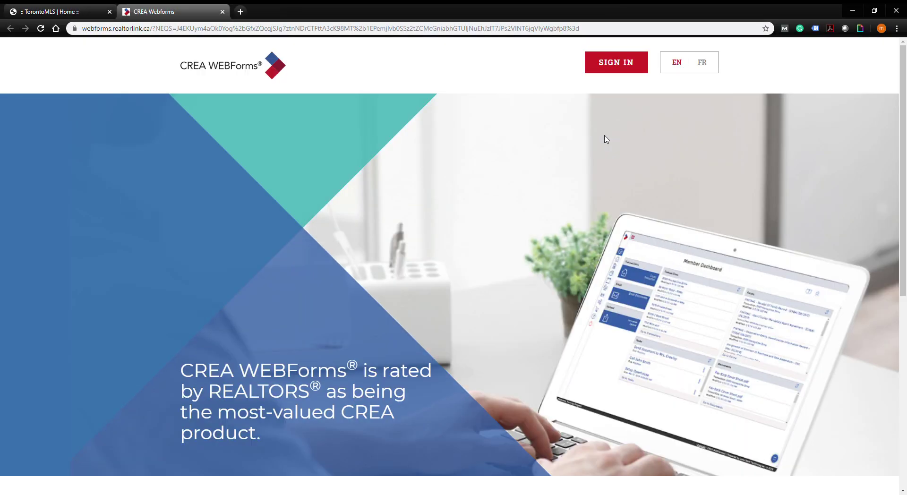
# Step: Sign in to the CREA WEBForms account from the public welcome page
pyautogui.click(629, 64)
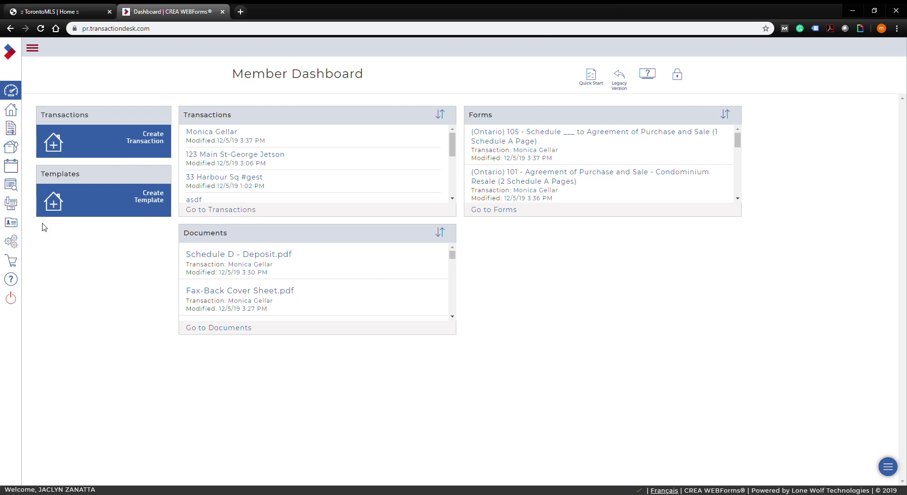
# Step: Review the existing Transaction Templates in settings, then go back to the Member Dashboard
pyautogui.click(11, 242)
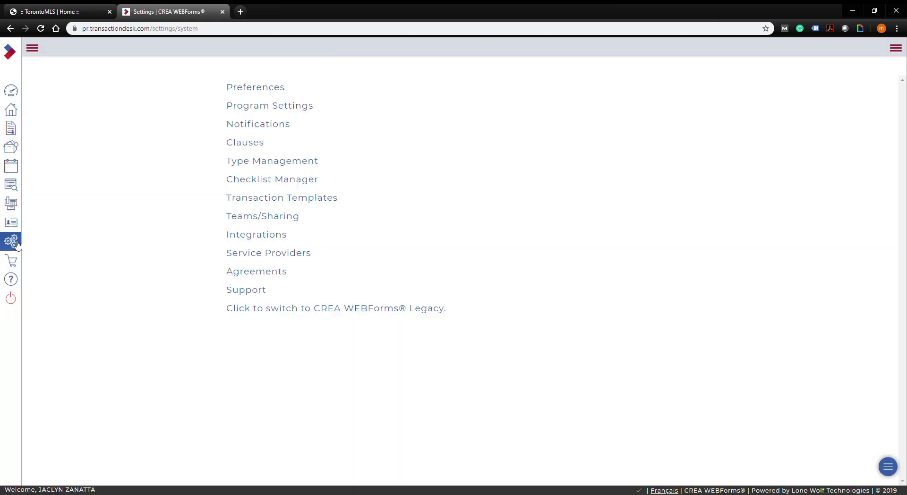
pyautogui.click(262, 199)
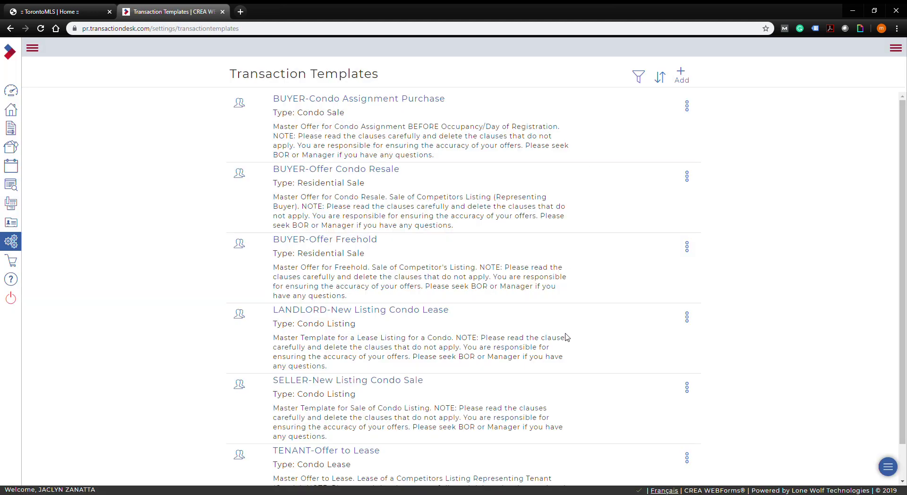
pyautogui.click(15, 89)
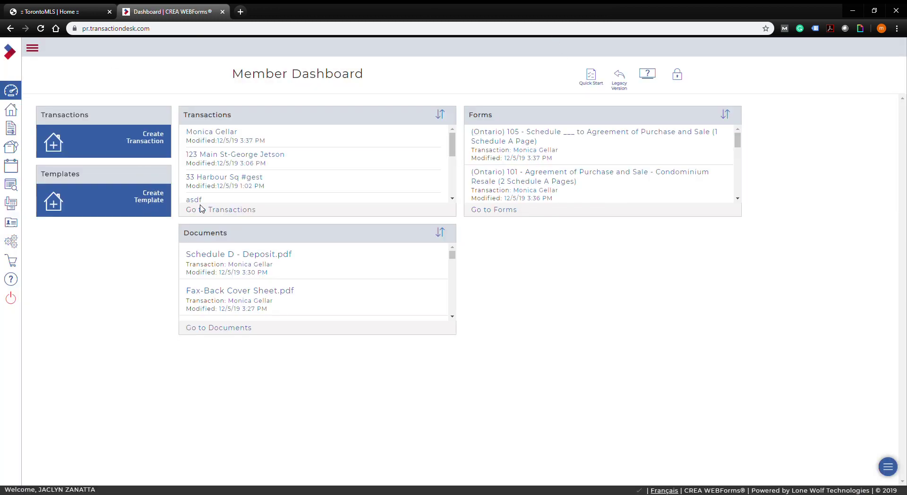
pyautogui.click(682, 75)
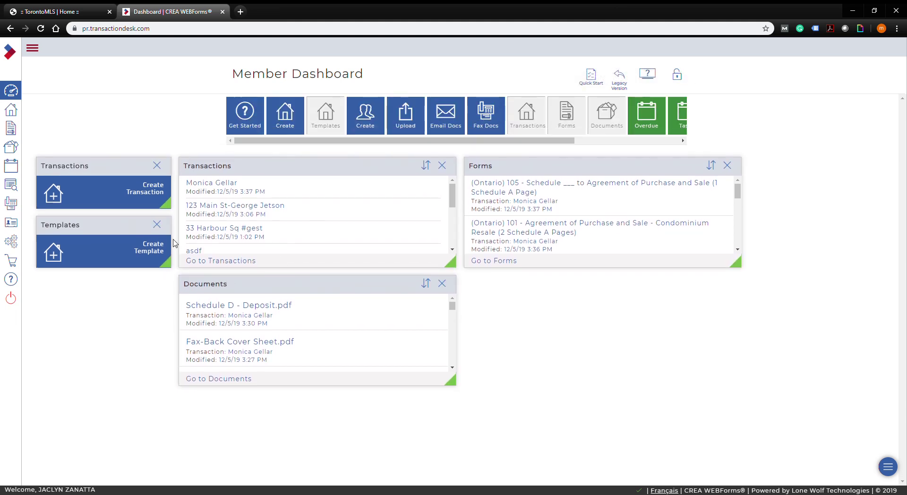
pyautogui.click(159, 225)
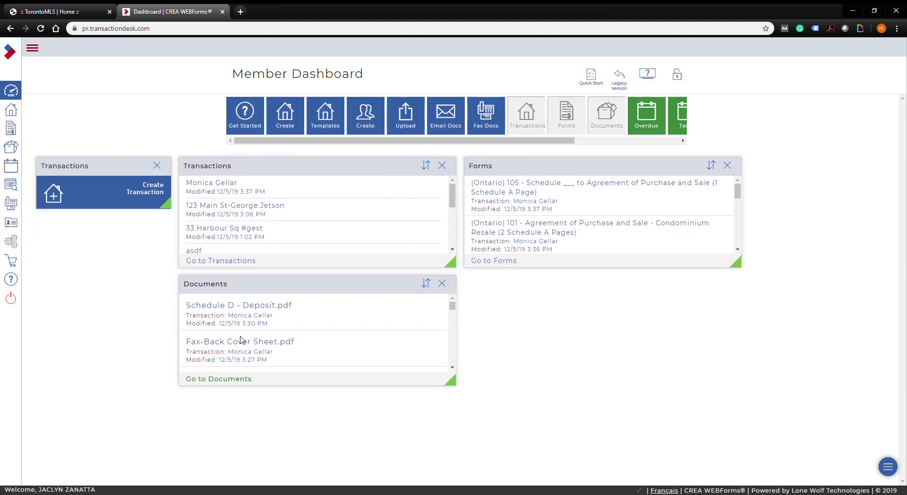
pyautogui.click(684, 78)
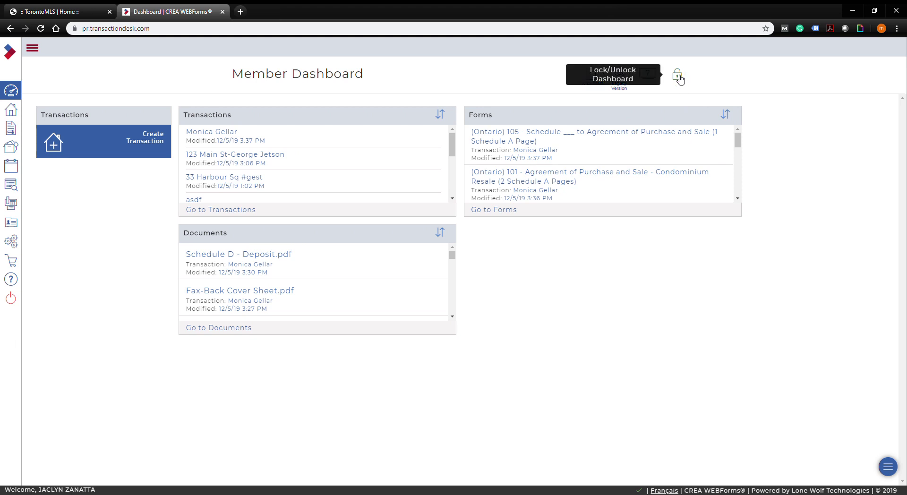
pyautogui.click(680, 78)
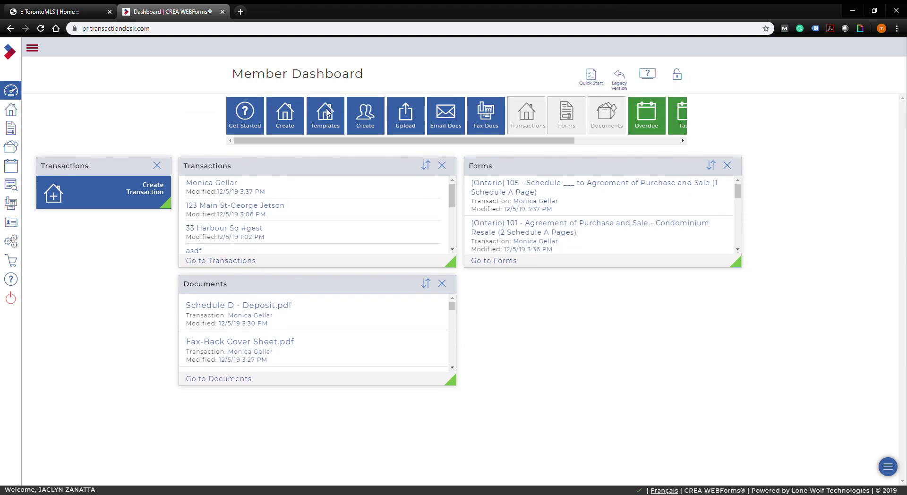
pyautogui.moveTo(325, 115); pyautogui.dragTo(108, 244)
pyautogui.moveTo(805, 175); pyautogui.dragTo(100, 283)
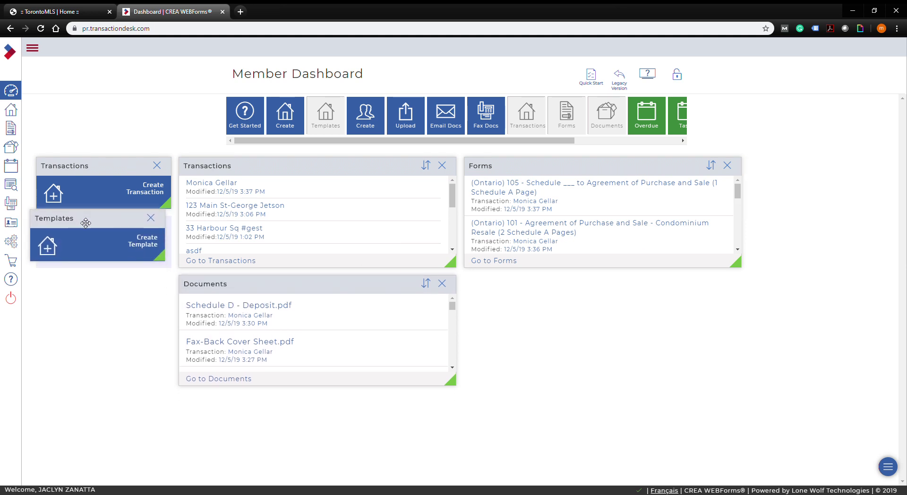
pyautogui.click(678, 76)
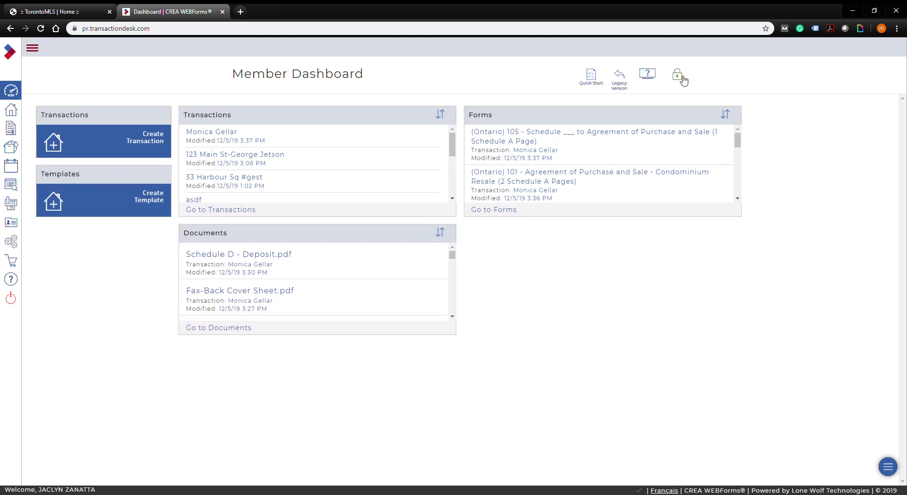
# Step: Bring up the Transaction Templates list
pyautogui.click(148, 201)
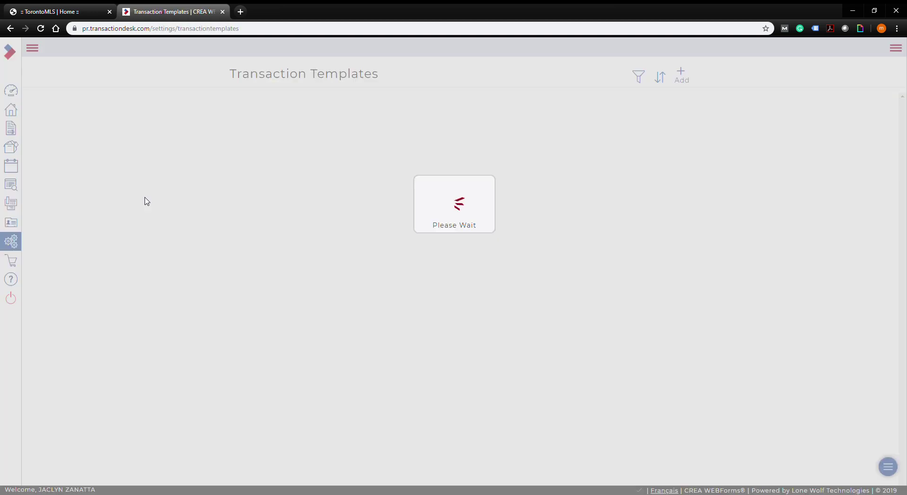
pyautogui.scroll(-1, 380, 291)
pyautogui.scroll(1, 383, 292)
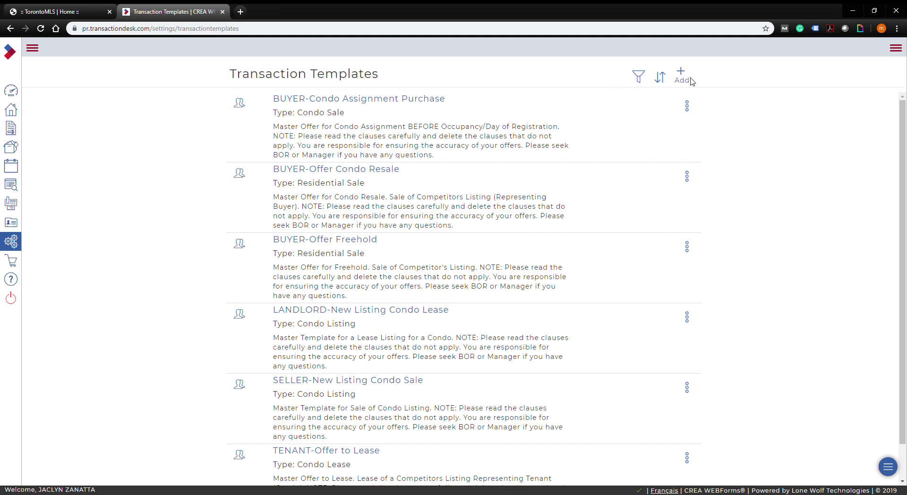
# Step: Try filtering the templates to Offices, then set the filter back to All
pyautogui.click(640, 78)
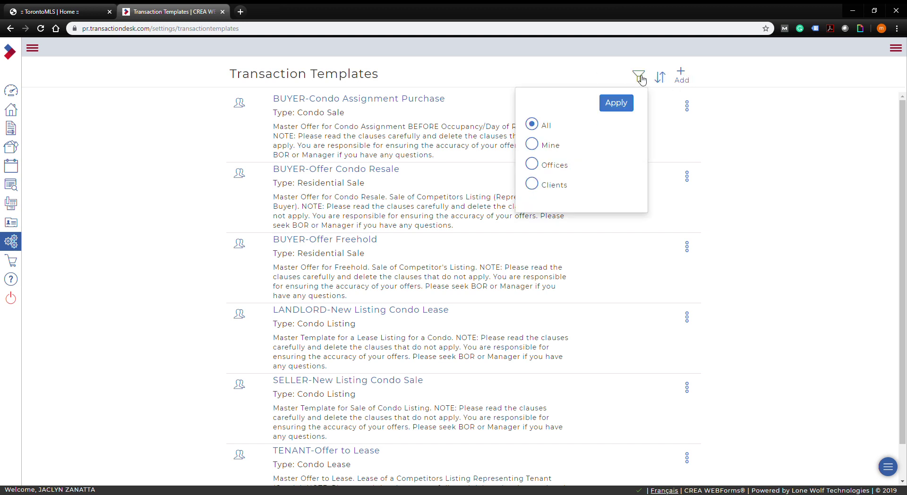
pyautogui.click(532, 144)
pyautogui.click(532, 124)
pyautogui.click(532, 164)
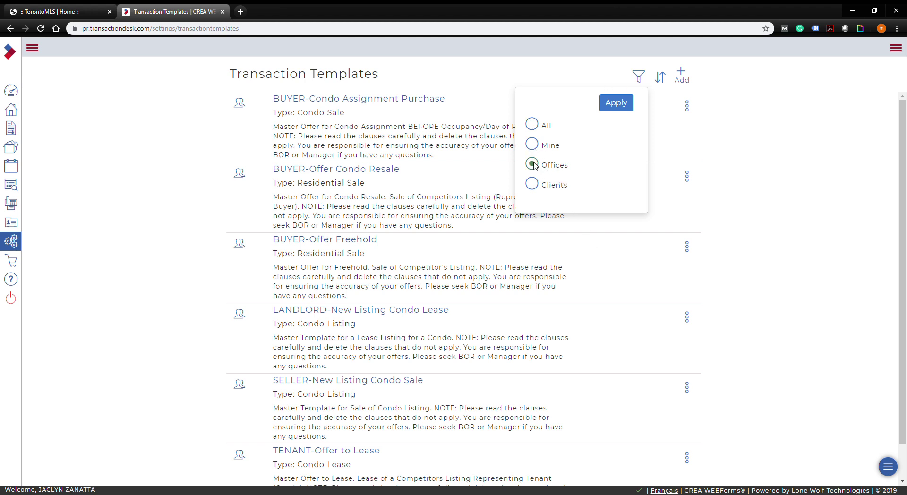
pyautogui.click(616, 104)
pyautogui.scroll(-1, 534, 280)
pyautogui.scroll(1, 534, 280)
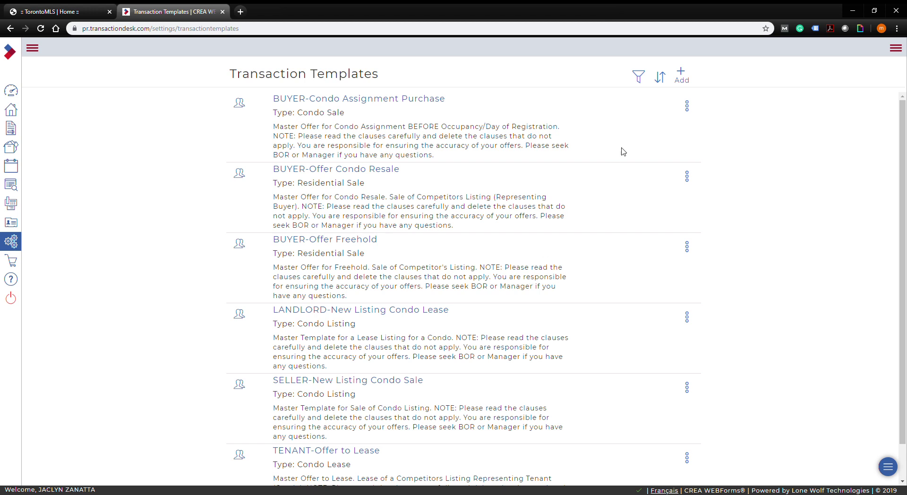
pyautogui.click(639, 76)
pyautogui.click(538, 123)
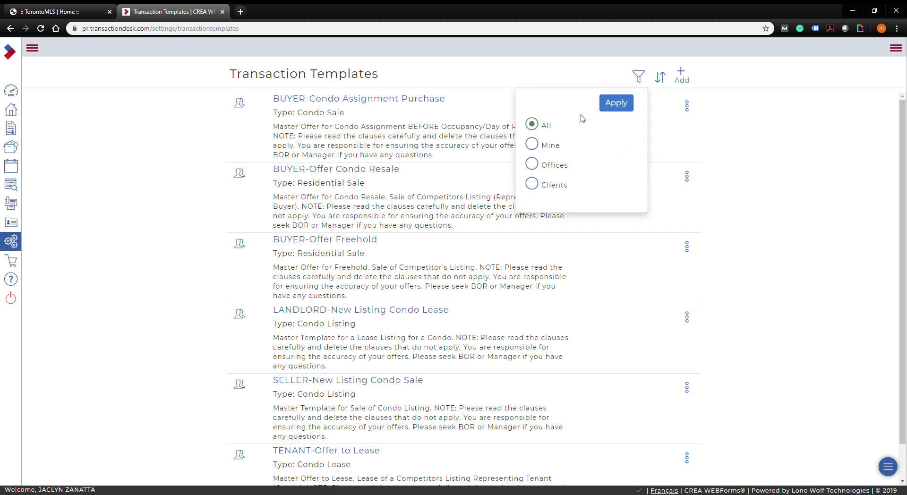
pyautogui.click(628, 108)
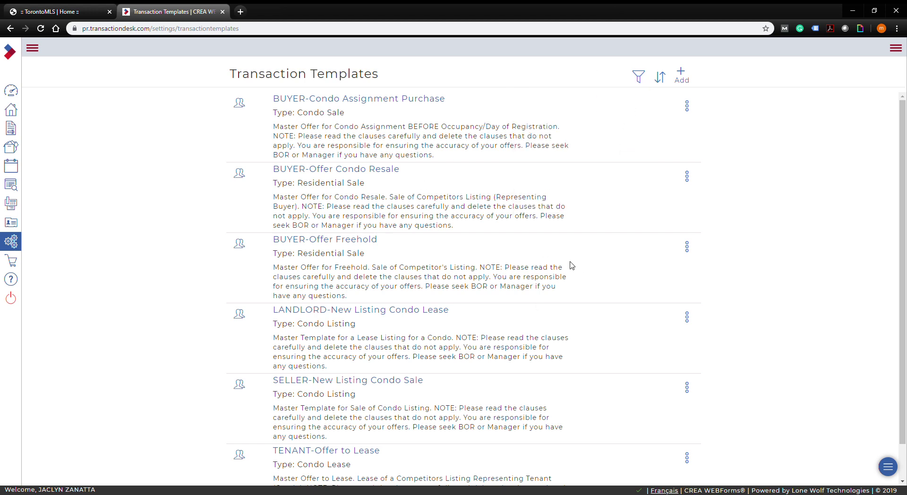
# Step: Reverse the name sort and restore it, then show the first template's copy, edit and delete options
pyautogui.click(661, 78)
pyautogui.click(646, 97)
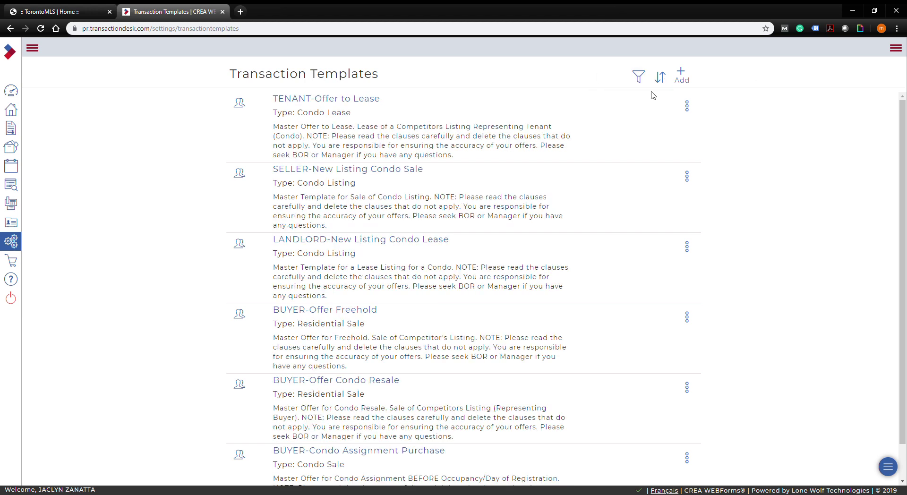
pyautogui.click(660, 78)
pyautogui.click(648, 100)
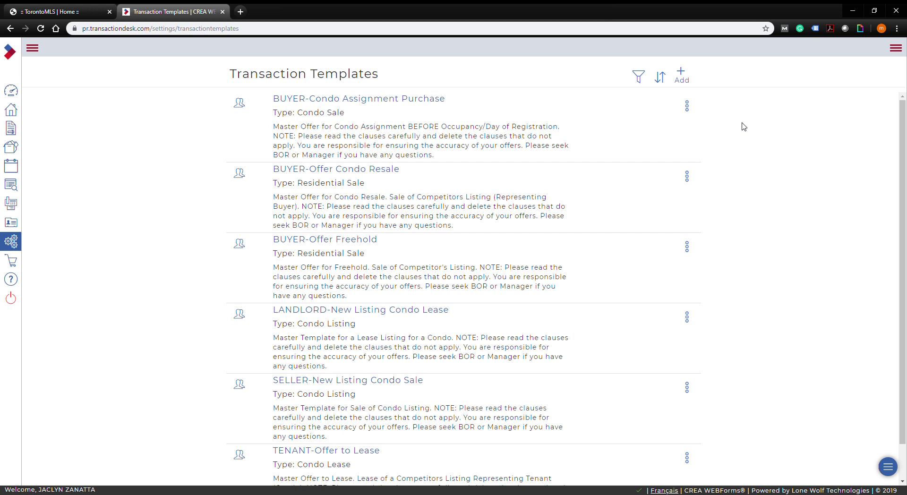
pyautogui.click(688, 107)
# Step: Save a Condo Lease template 'Lease template (rep. tenant)' described as 'representing the tenant. Lease agreement'
pyautogui.click(688, 78)
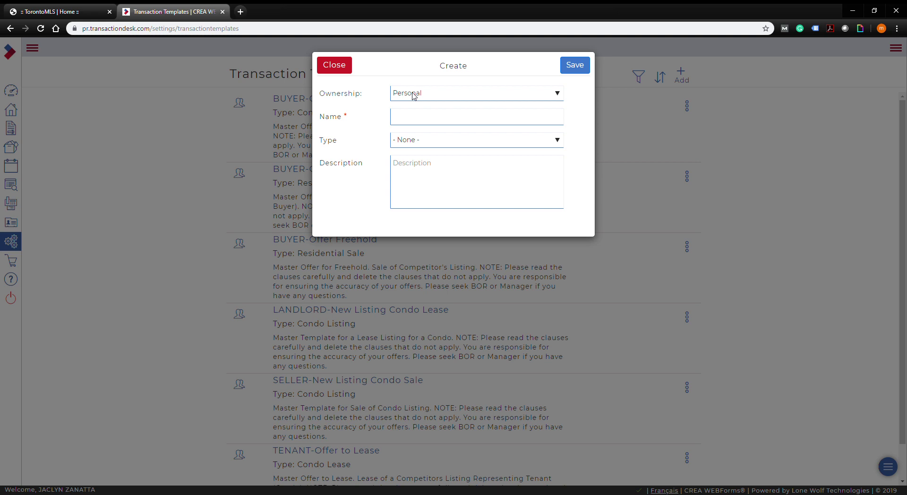
pyautogui.click(423, 125)
pyautogui.write('Leas')
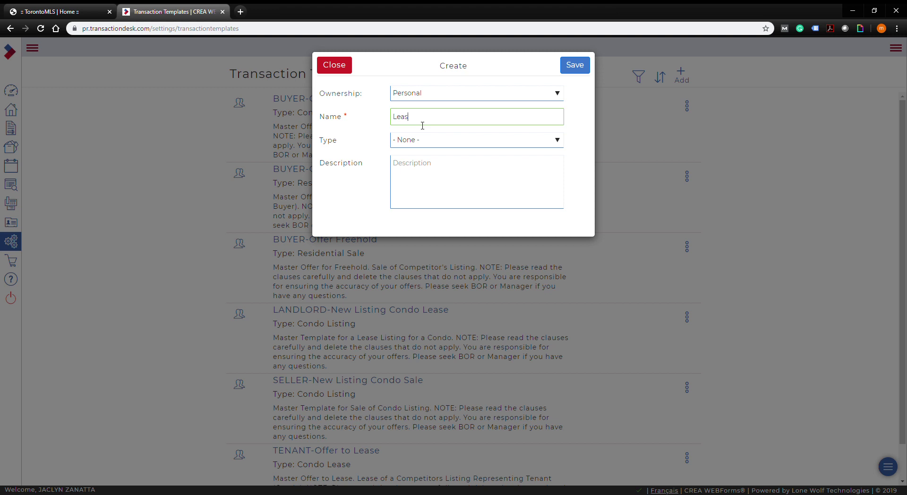
pyautogui.write('e templaet')
pyautogui.press('BackSpace')
pyautogui.press('BackSpace')
pyautogui.press('Tab')
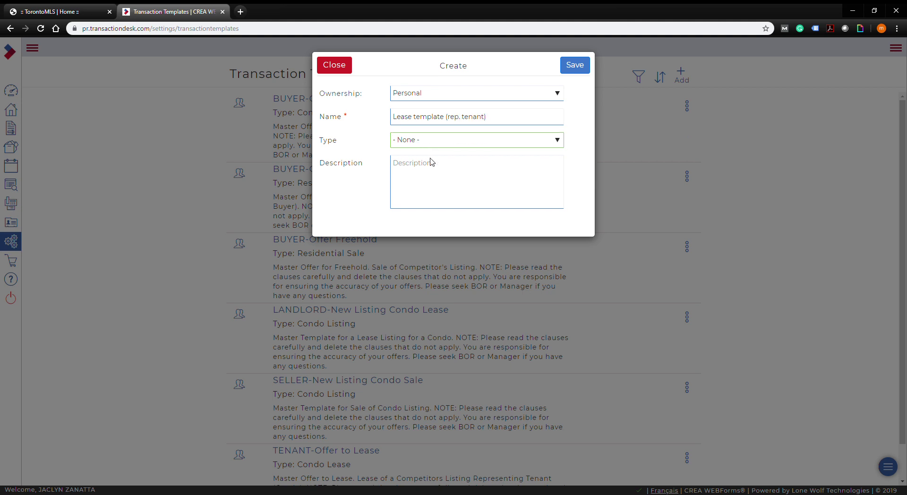
pyautogui.press('c')
pyautogui.press('Tab')
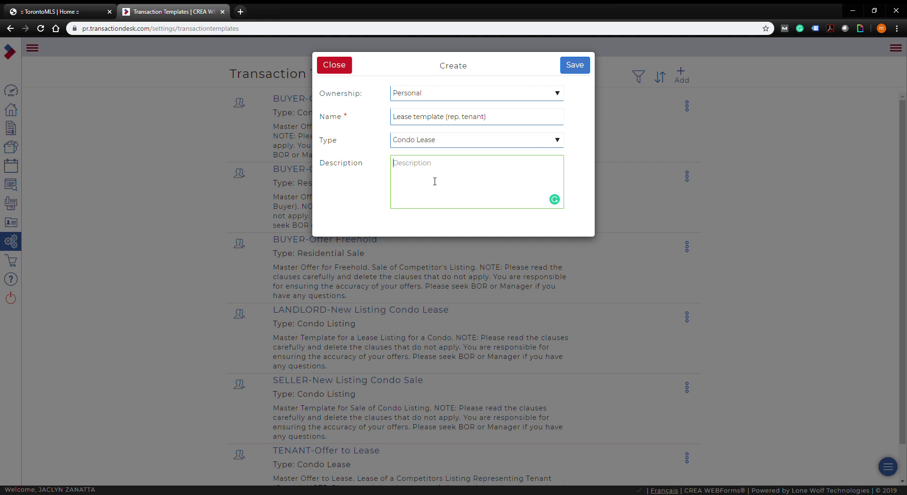
pyautogui.write('representing the tenant. Lease agreement')
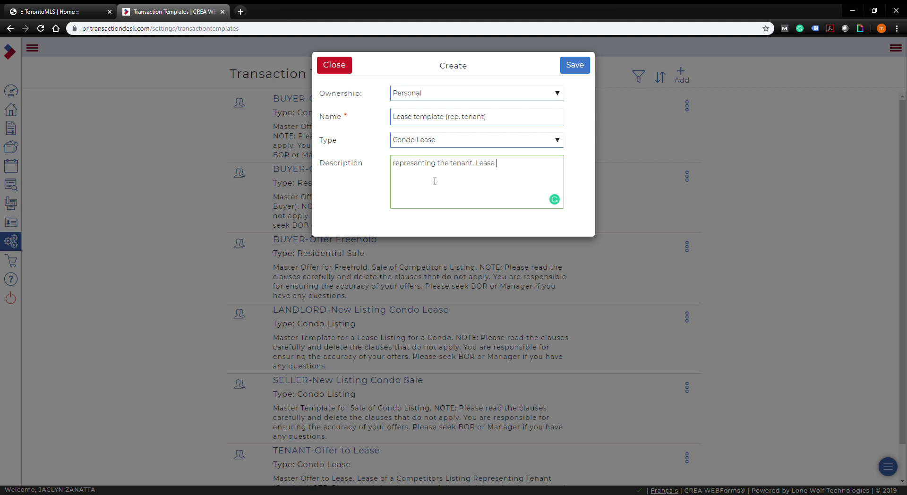
pyautogui.click(573, 70)
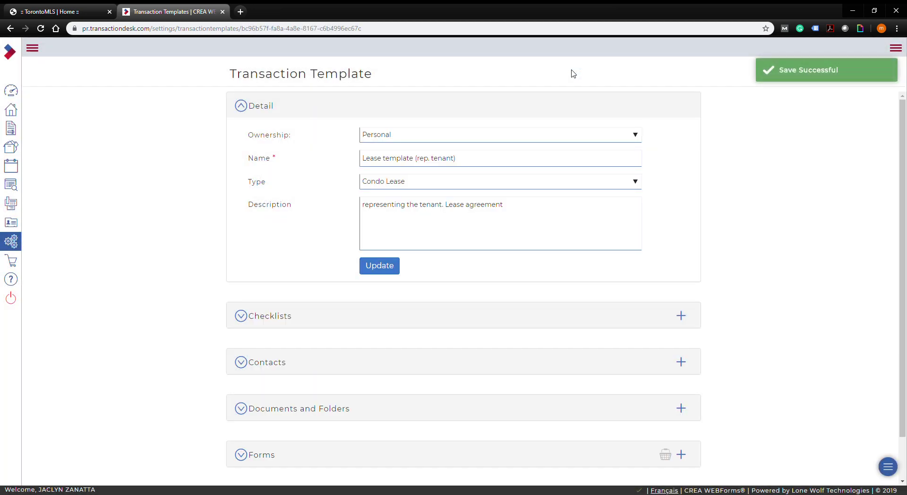
# Step: Collapse the template details, expand the empty Forms section, and bring up the forms to add
pyautogui.scroll(-1, 405, 202)
pyautogui.scroll(1, 444, 286)
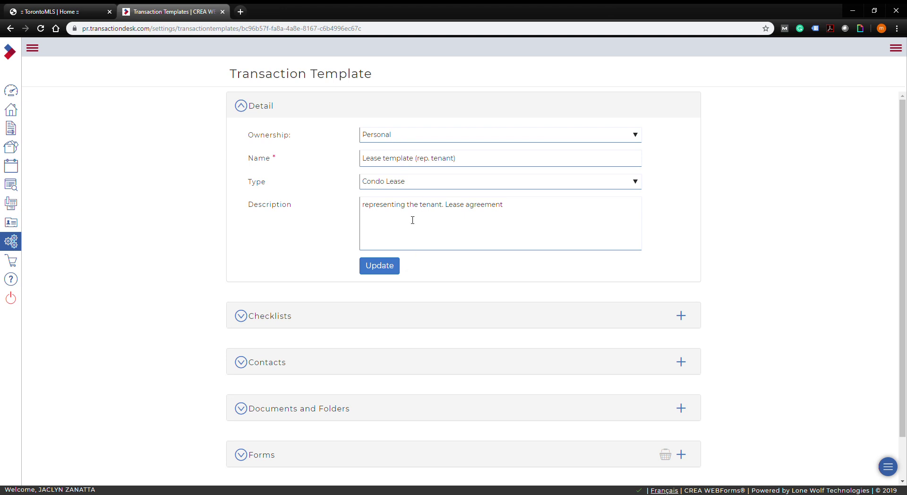
pyautogui.click(241, 109)
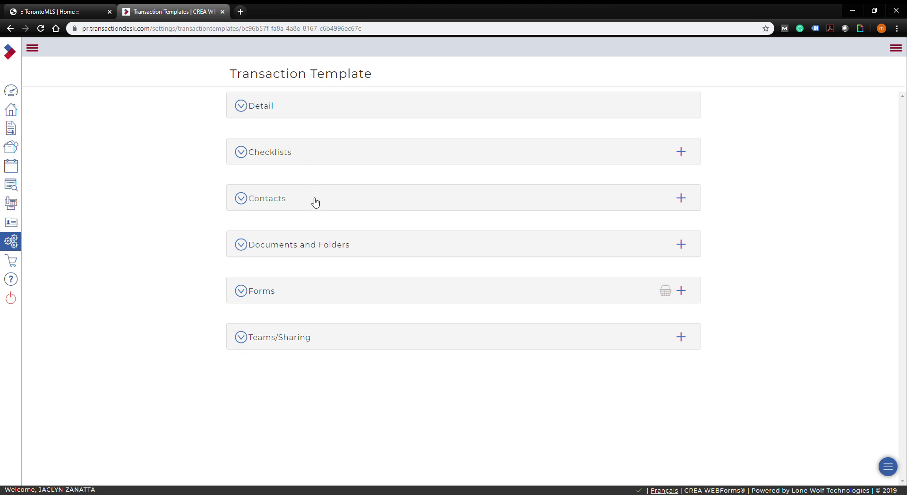
pyautogui.click(241, 291)
pyautogui.click(241, 291)
pyautogui.click(240, 292)
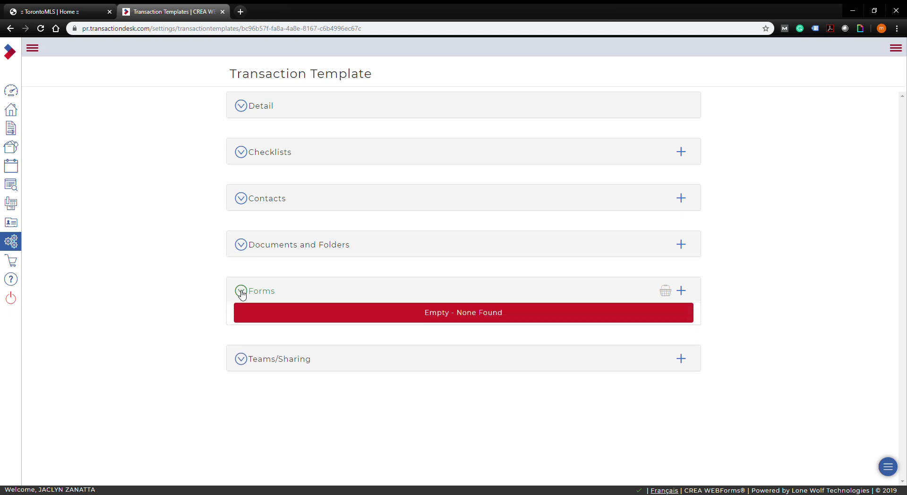
pyautogui.click(683, 292)
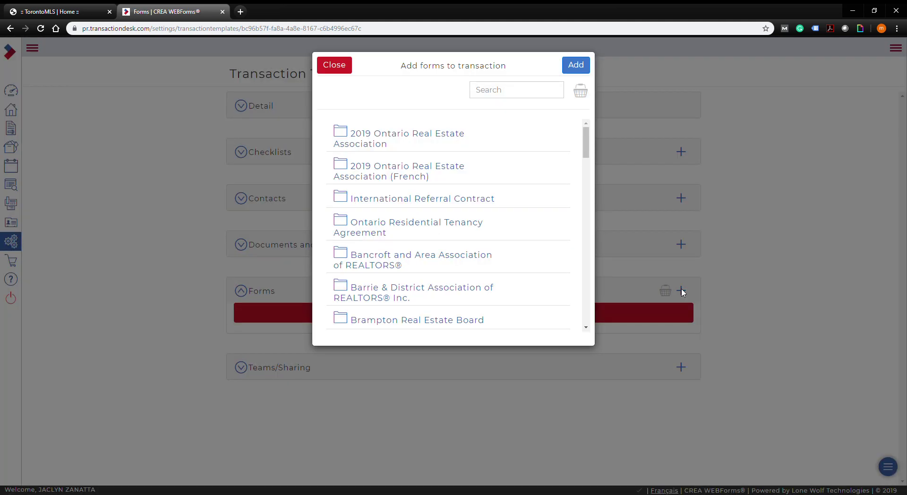
# Step: In the 2019 OREA folder, search 'agreement to lease' and tick Form 400 (1 Schedule A Page)
pyautogui.scroll(-5, 456, 267)
pyautogui.scroll(5, 456, 267)
pyautogui.click(395, 138)
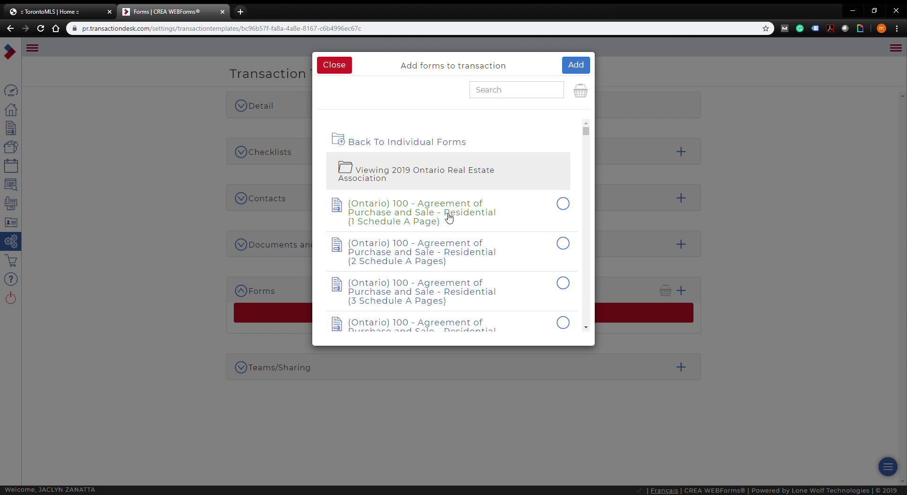
pyautogui.scroll(-6, 448, 216)
pyautogui.scroll(-8, 449, 217)
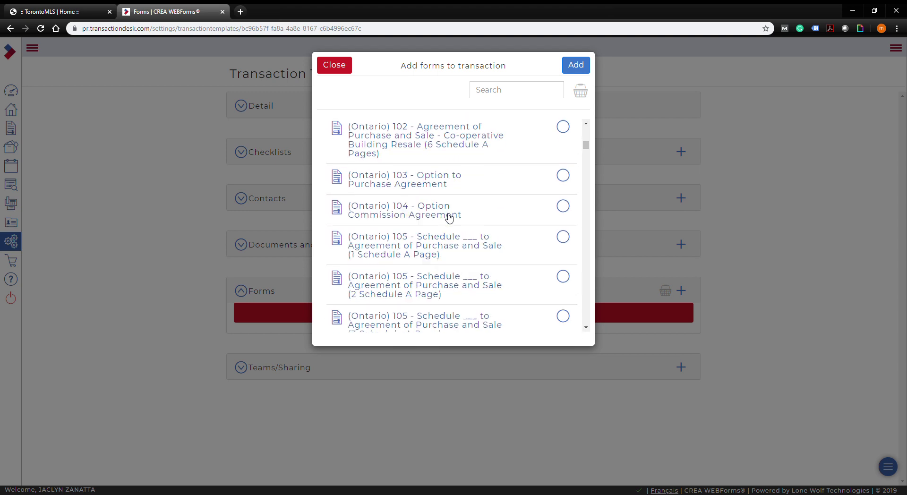
pyautogui.scroll(7, 449, 218)
pyautogui.scroll(7, 449, 217)
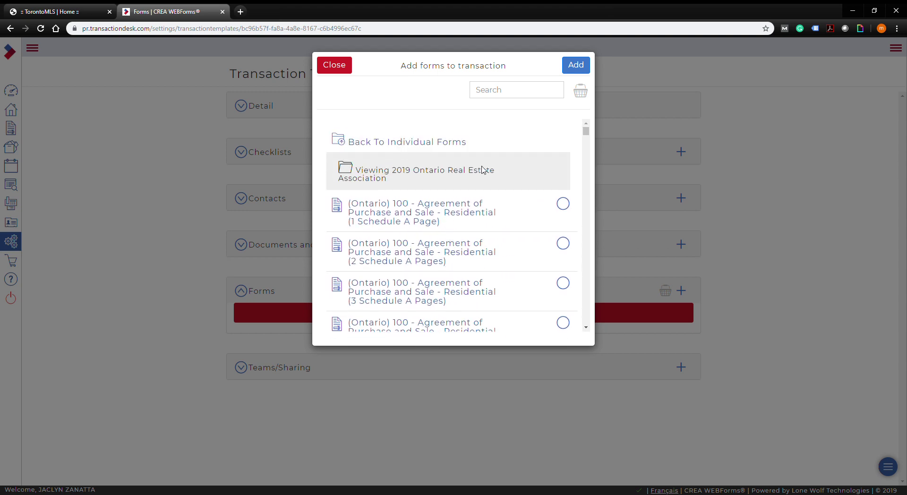
pyautogui.click(526, 97)
pyautogui.write('a')
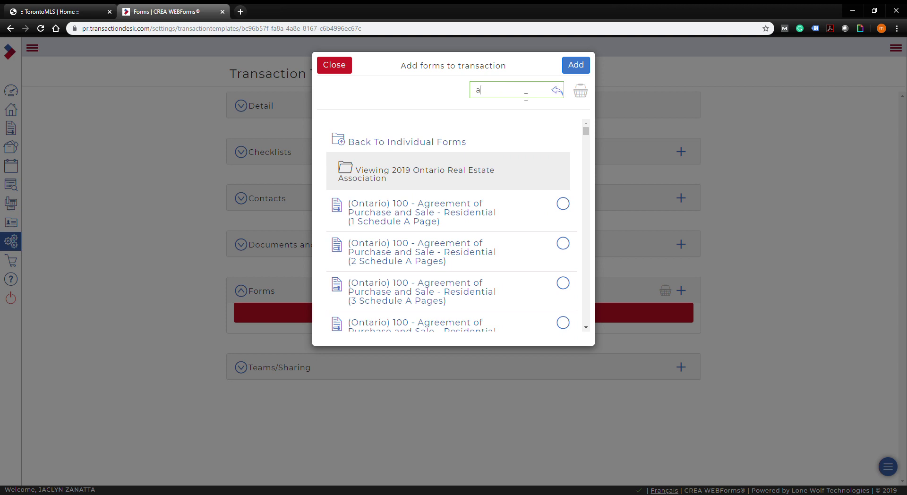
pyautogui.write('greement to lease')
pyautogui.press('Return')
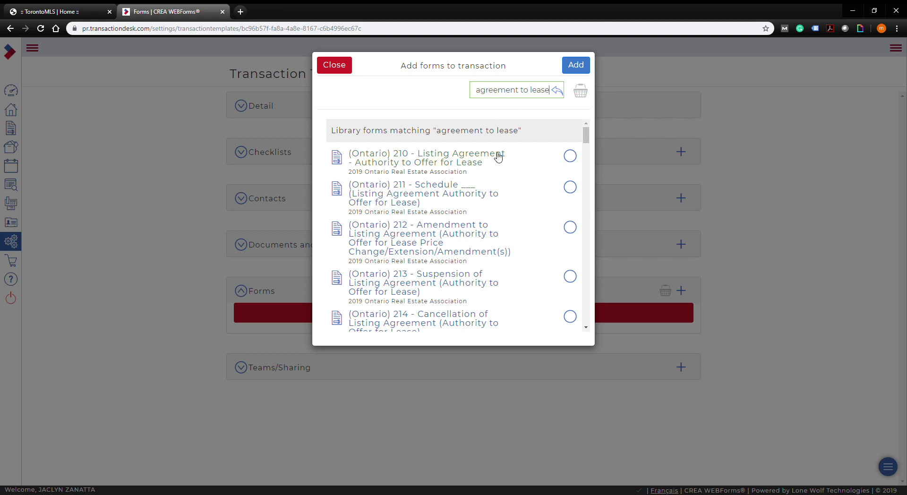
pyautogui.scroll(-5, 533, 214)
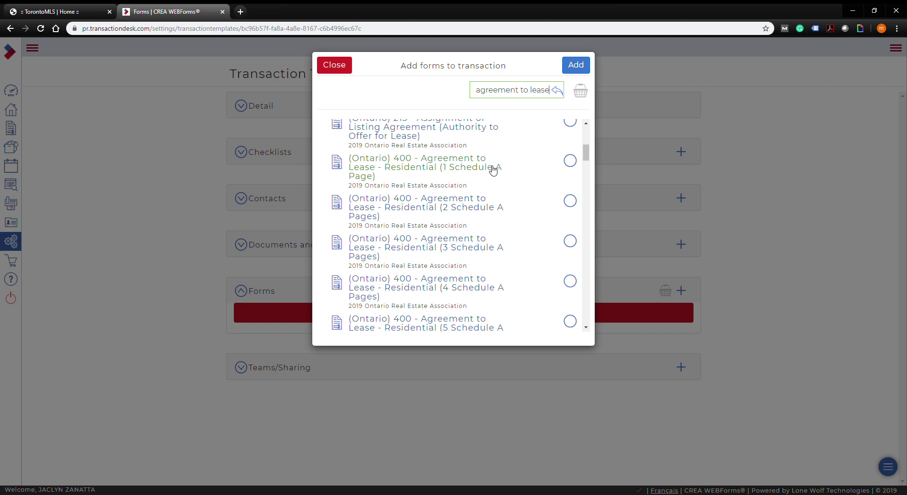
pyautogui.click(570, 162)
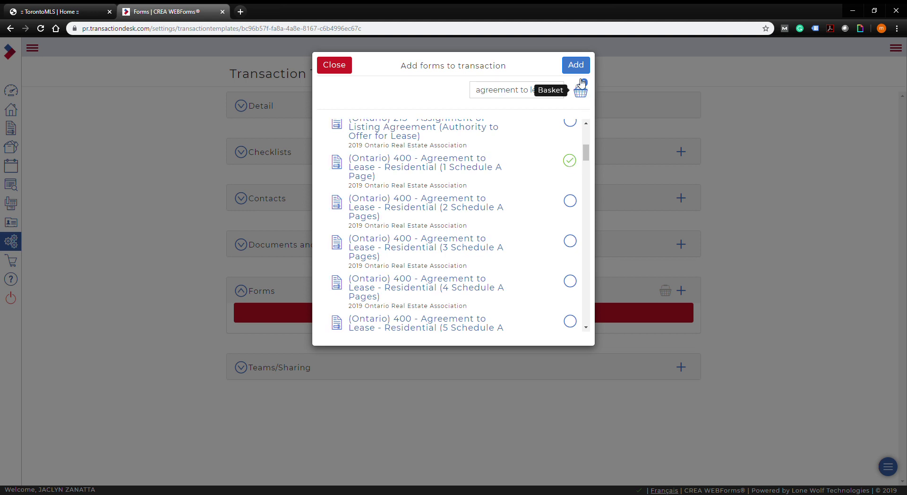
pyautogui.doubleClick(520, 95)
# Step: Search 'tenancy' and tick the Ontario Residential Tenancy Agreement
pyautogui.tripleClick(520, 95)
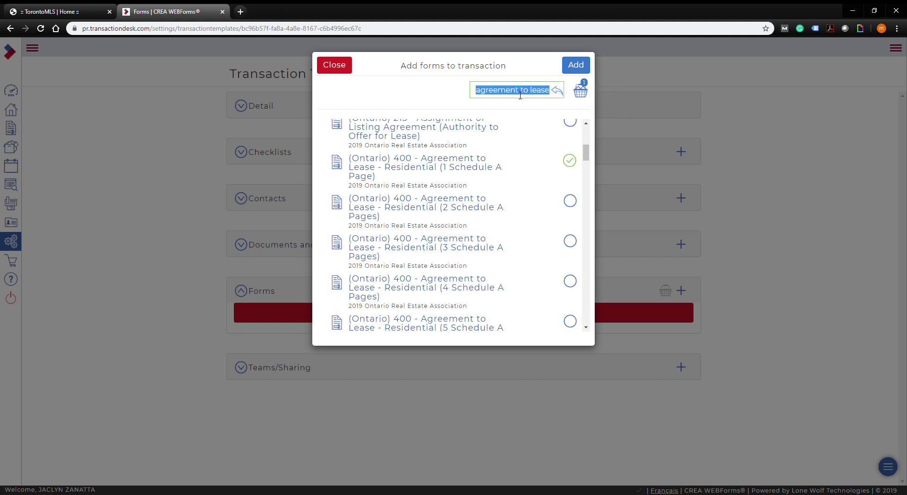
pyautogui.press('BackSpace')
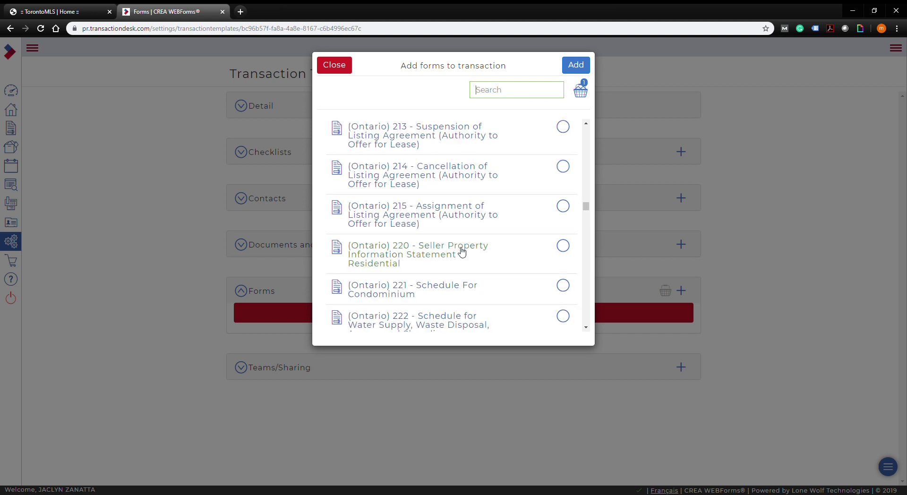
pyautogui.write('tenant')
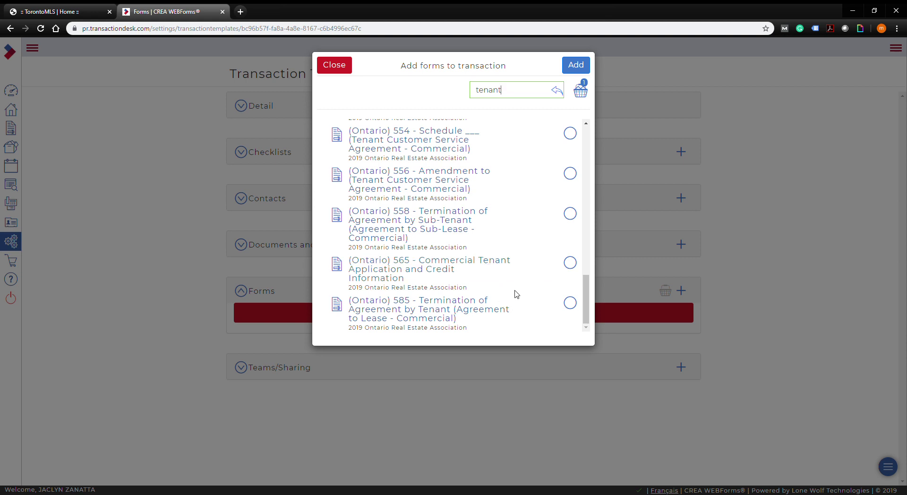
pyautogui.scroll(10, 516, 294)
pyautogui.scroll(2, 516, 294)
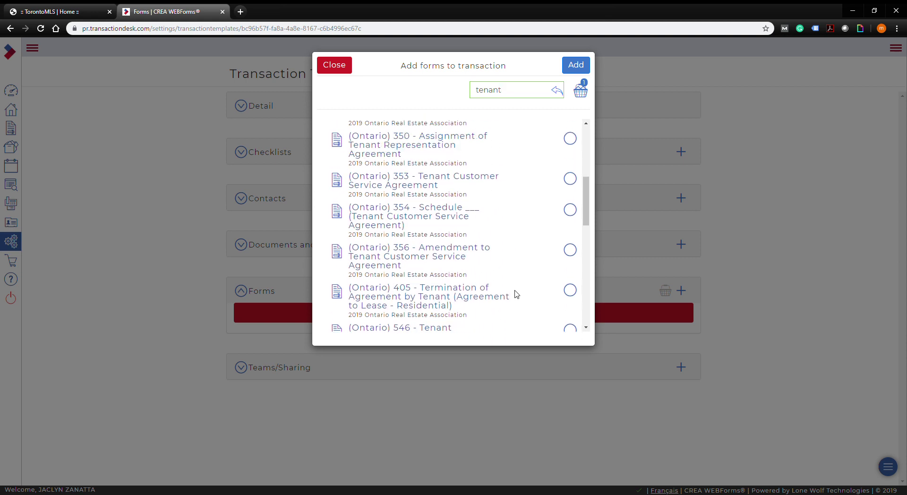
pyautogui.scroll(5, 516, 294)
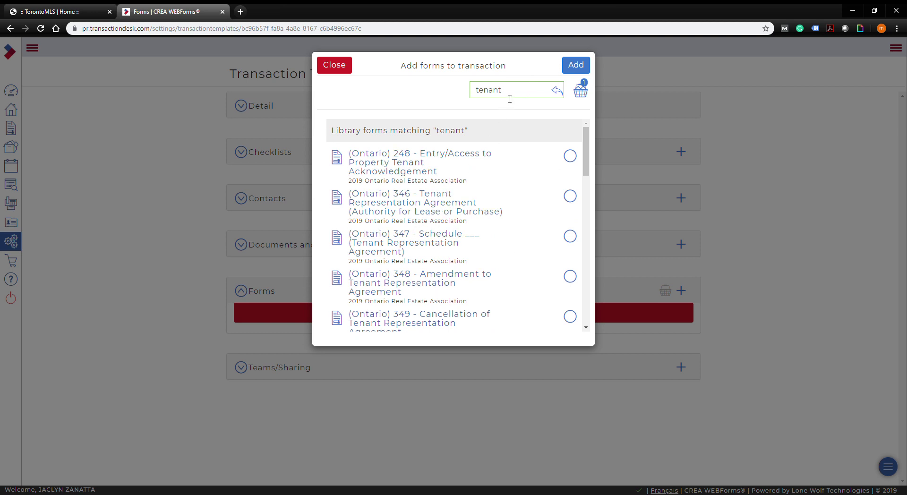
pyautogui.write('cy')
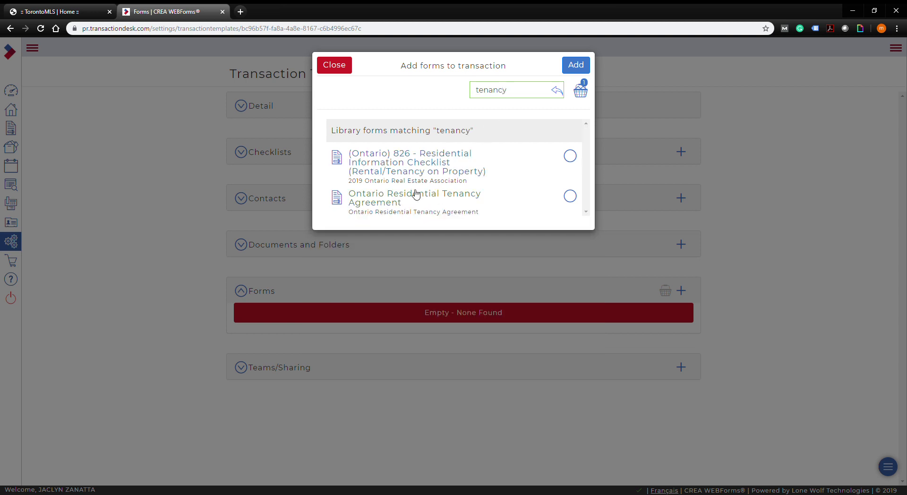
pyautogui.click(571, 197)
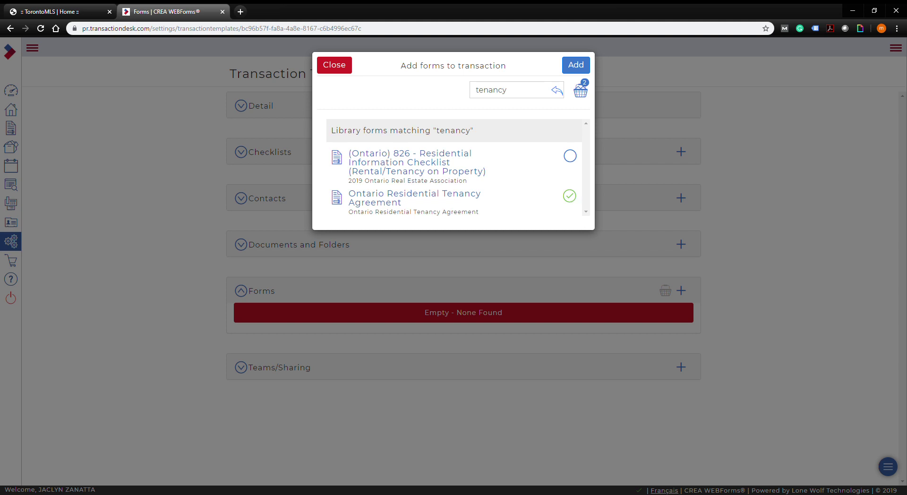
# Step: Tick forms 300 Buyer Representation, 320 Confirmation and 810 Working with a REALTOR, then add all five
pyautogui.doubleClick(491, 90)
pyautogui.write('buyer re')
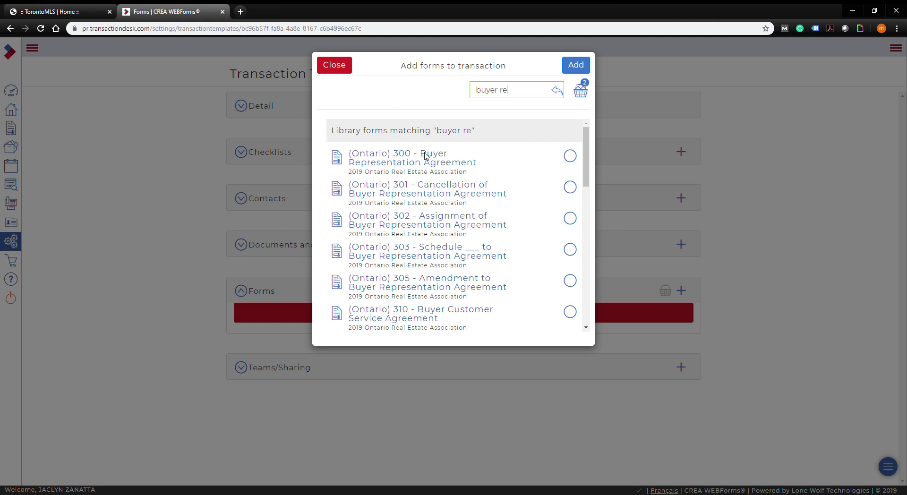
pyautogui.click(570, 157)
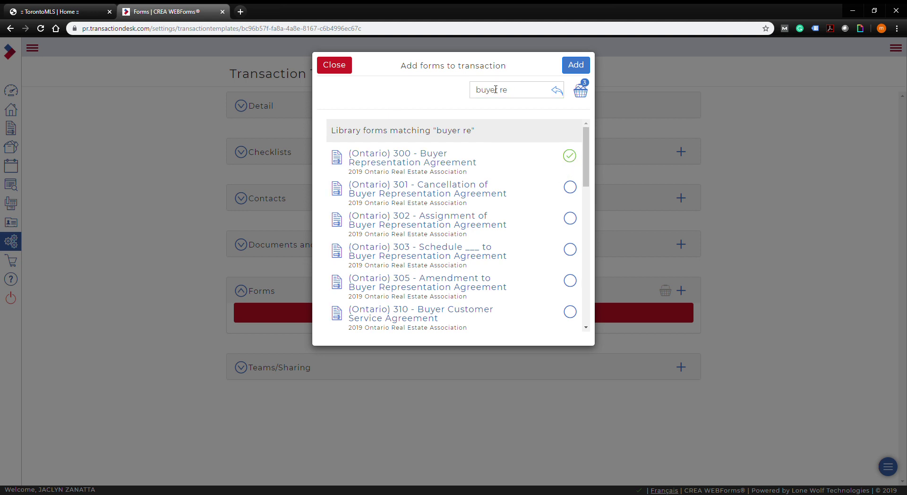
pyautogui.moveTo(530, 97); pyautogui.dragTo(405, 97)
pyautogui.write('confirm')
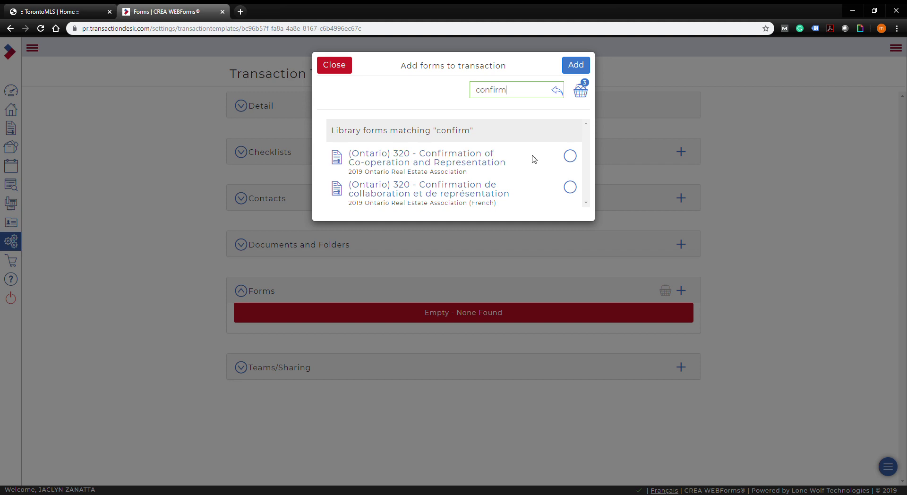
pyautogui.click(573, 159)
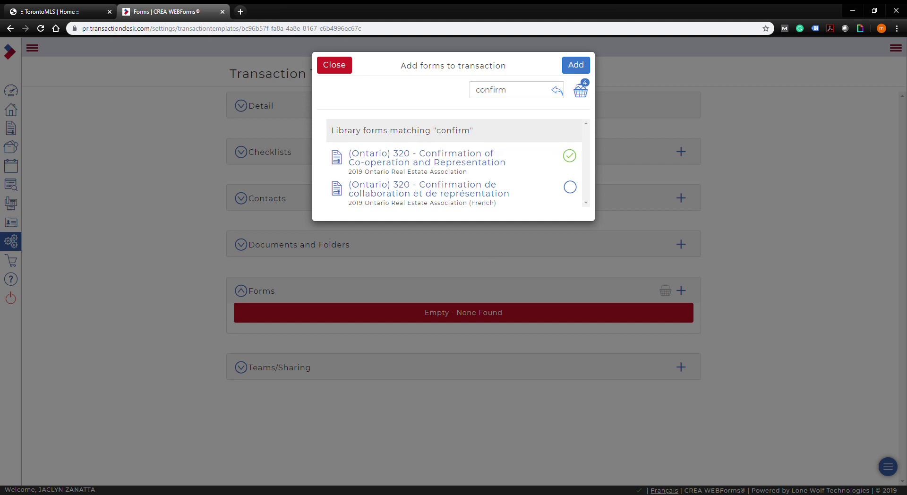
pyautogui.moveTo(512, 89); pyautogui.dragTo(465, 96)
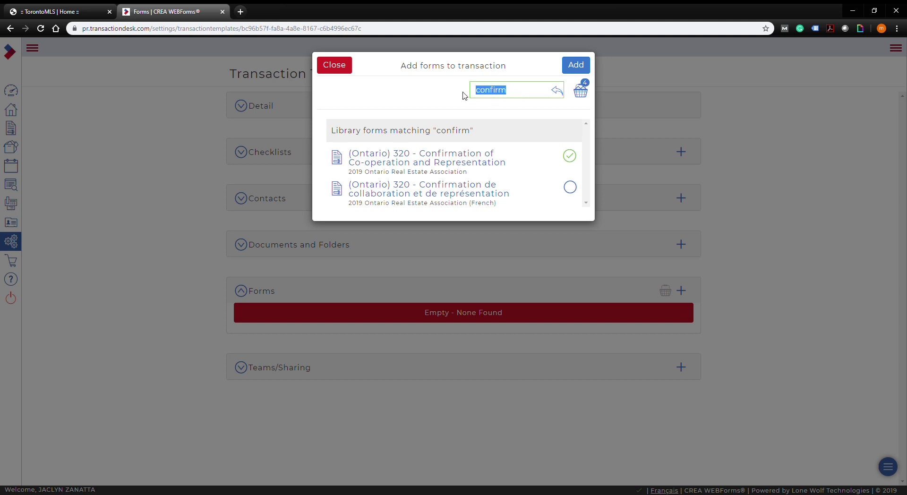
pyautogui.write('working')
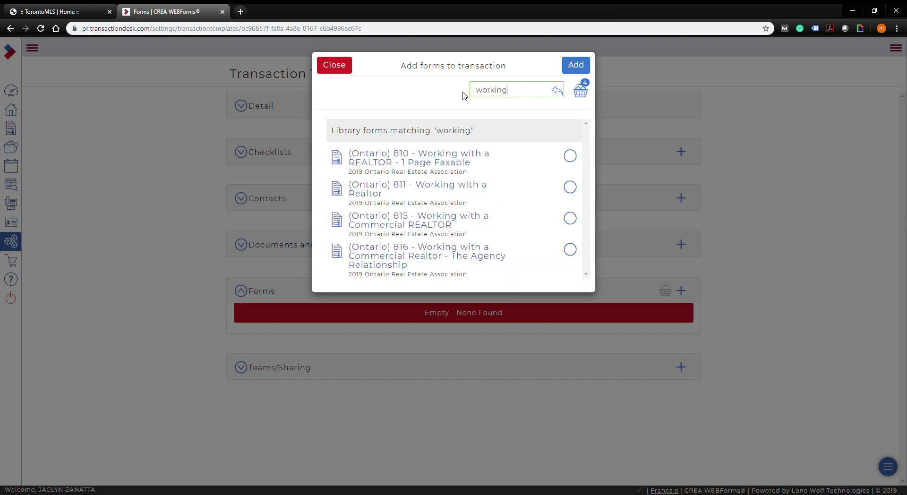
pyautogui.click(571, 156)
pyautogui.click(576, 65)
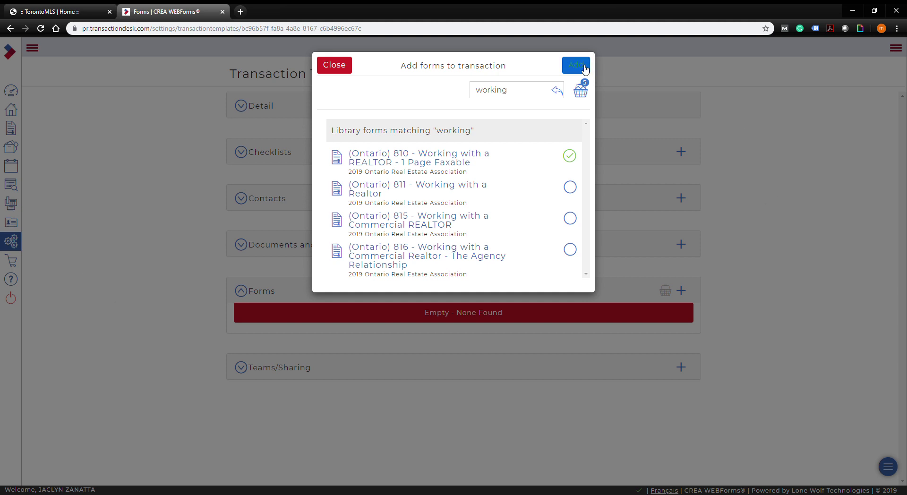
pyautogui.scroll(-1, 288, 298)
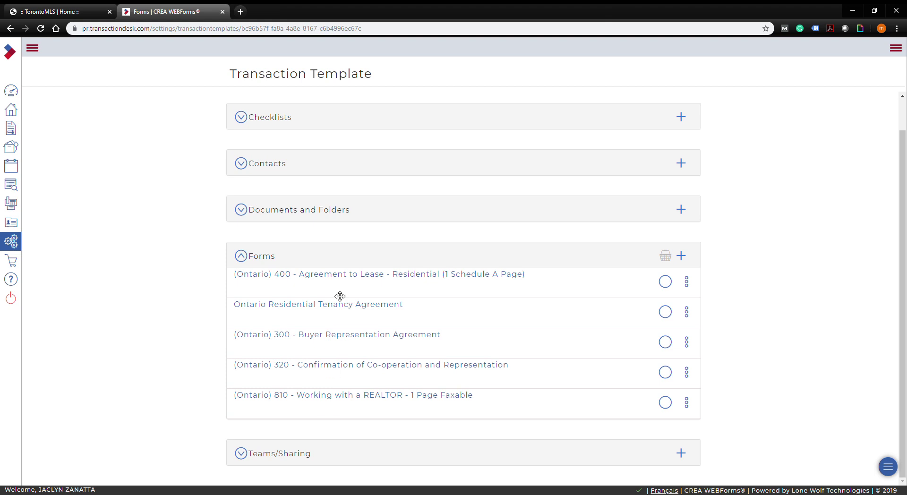
# Step: Expand Documents and Folders and start adding a copy of an existing document
pyautogui.click(251, 213)
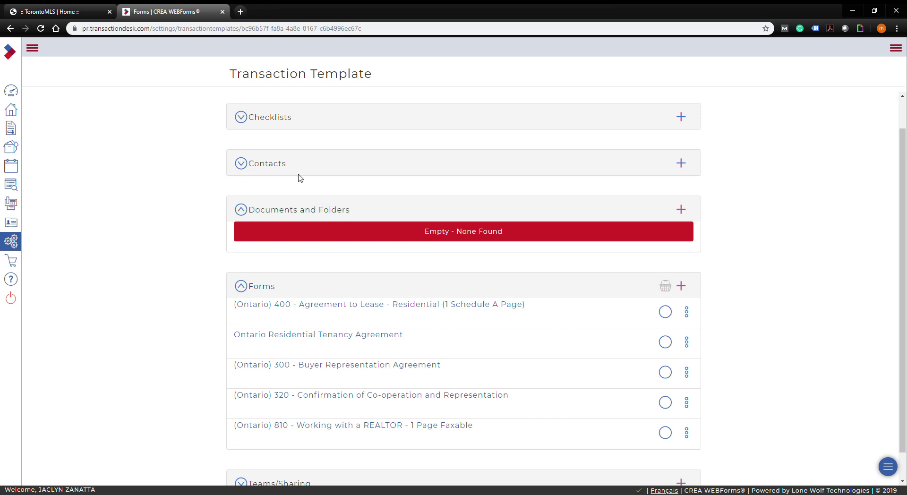
pyautogui.click(681, 210)
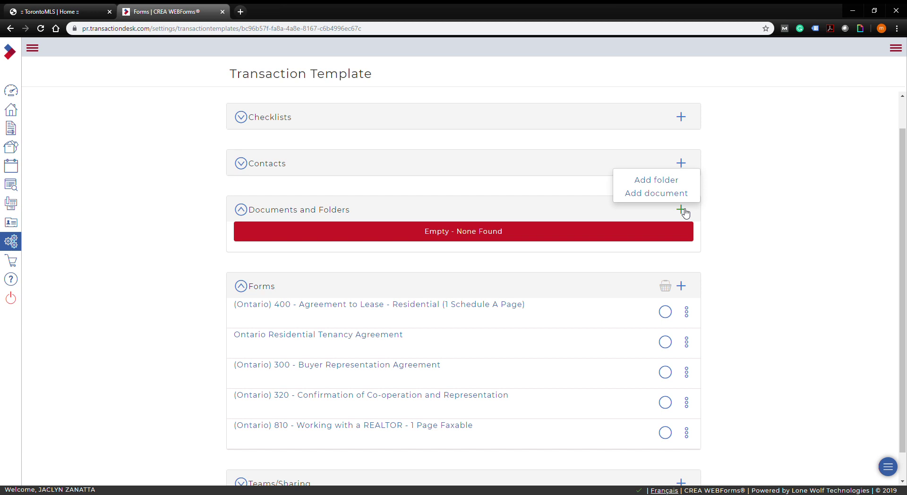
pyautogui.click(675, 194)
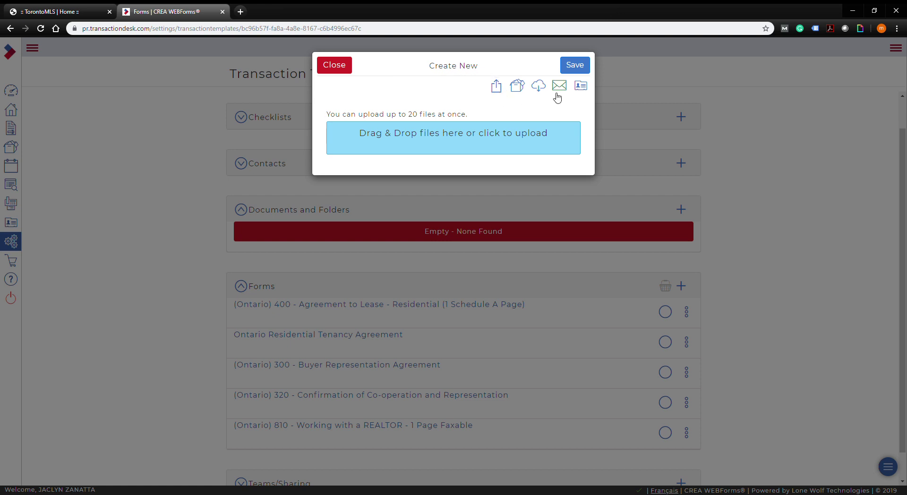
pyautogui.click(520, 90)
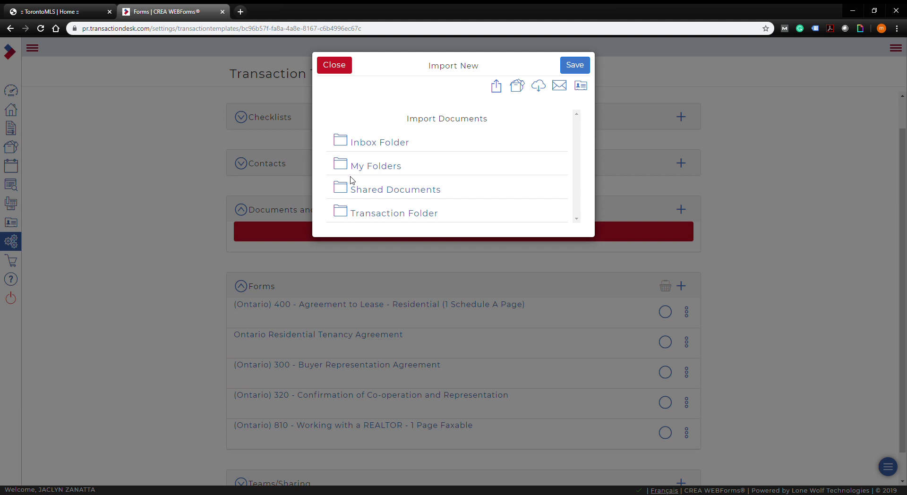
# Step: Pick Schedule D - Deposit.pdf from My Folders > RE/MAX Condos Plus Documents and save it
pyautogui.click(365, 192)
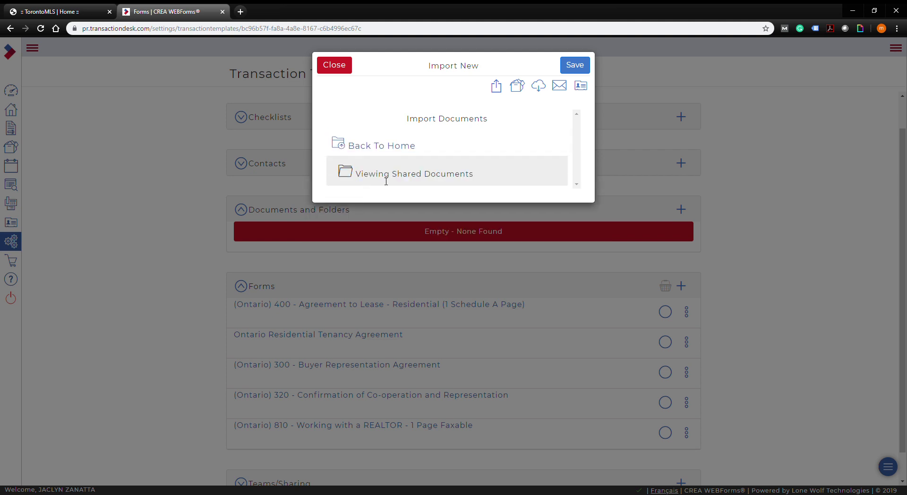
pyautogui.click(351, 149)
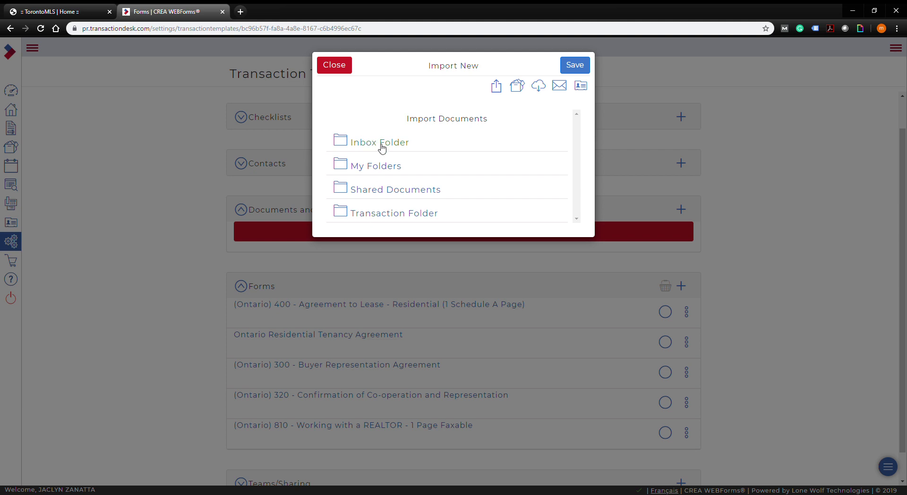
pyautogui.click(375, 143)
pyautogui.click(375, 146)
pyautogui.click(383, 170)
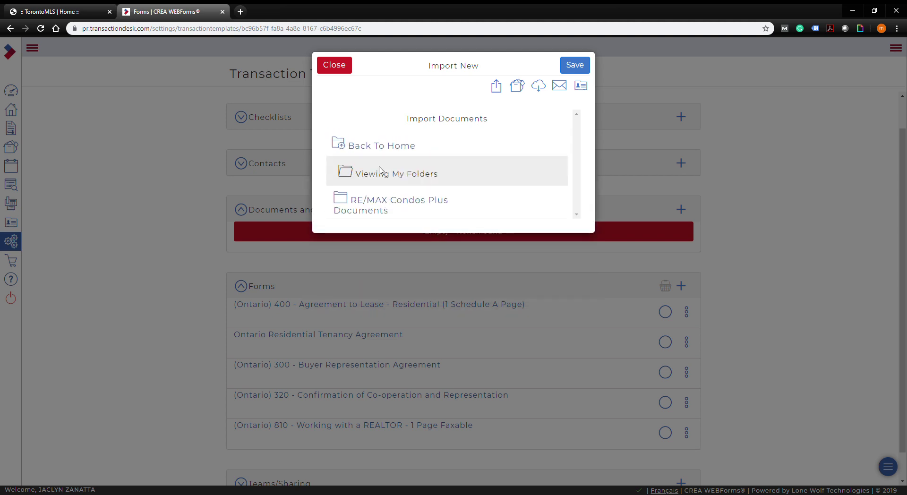
pyautogui.click(385, 205)
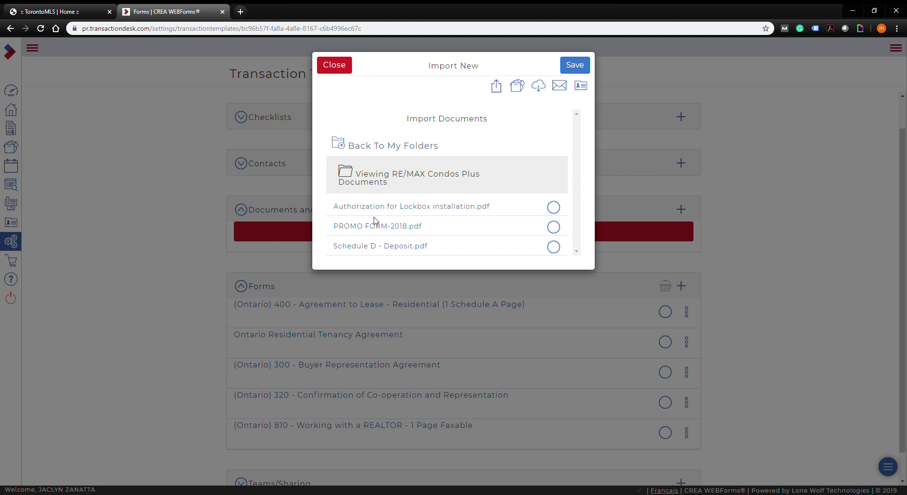
pyautogui.click(554, 246)
pyautogui.click(575, 65)
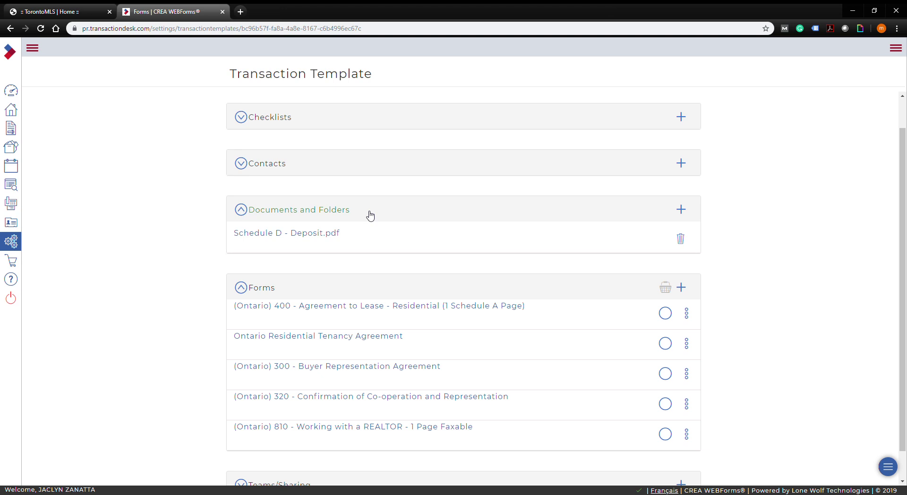
pyautogui.scroll(-1, 370, 216)
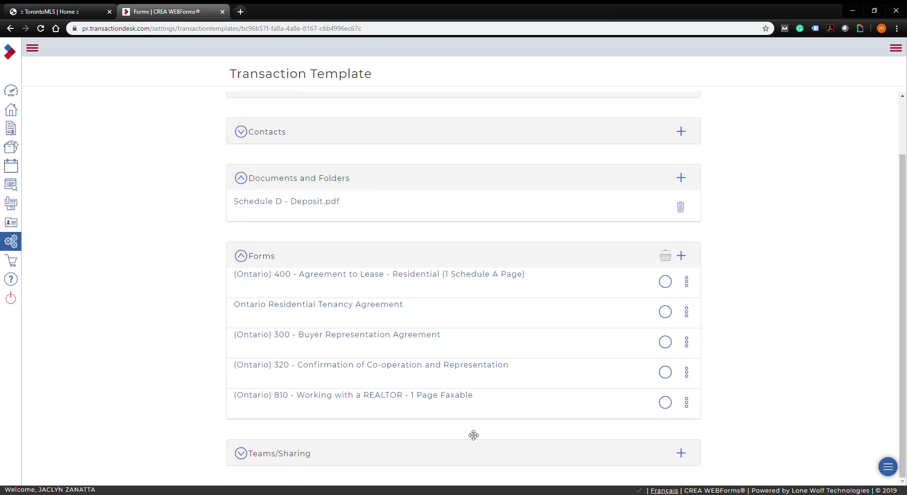
pyautogui.click(241, 453)
pyautogui.scroll(-1, 225, 377)
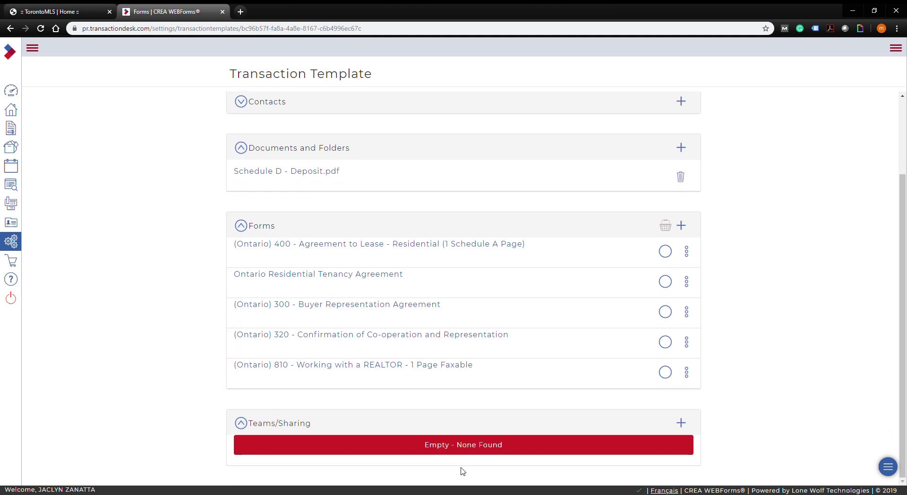
pyautogui.click(681, 423)
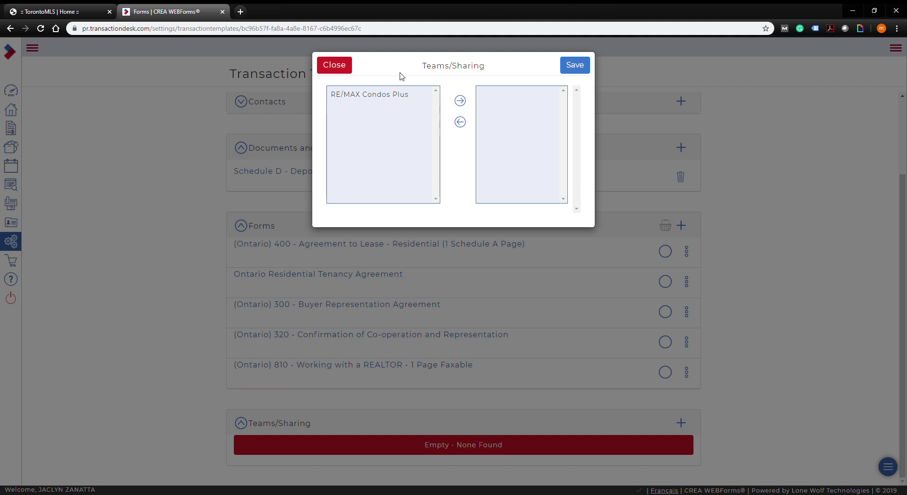
pyautogui.click(406, 98)
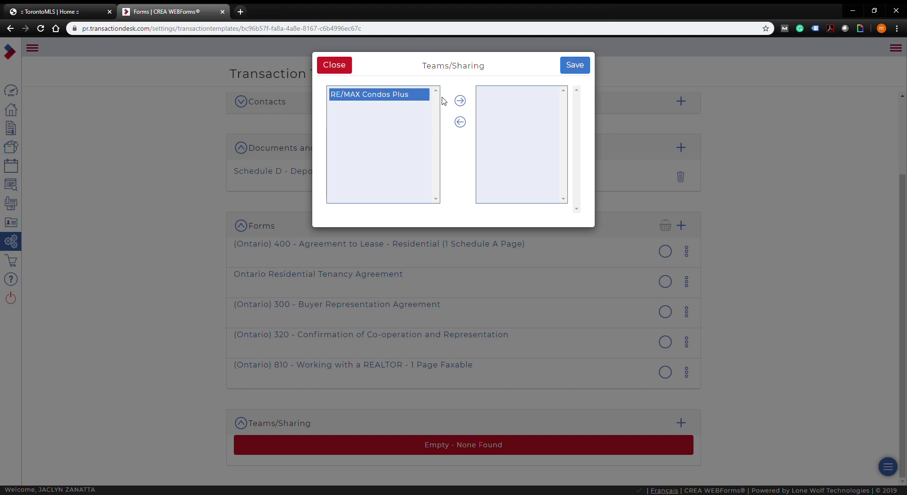
pyautogui.click(346, 69)
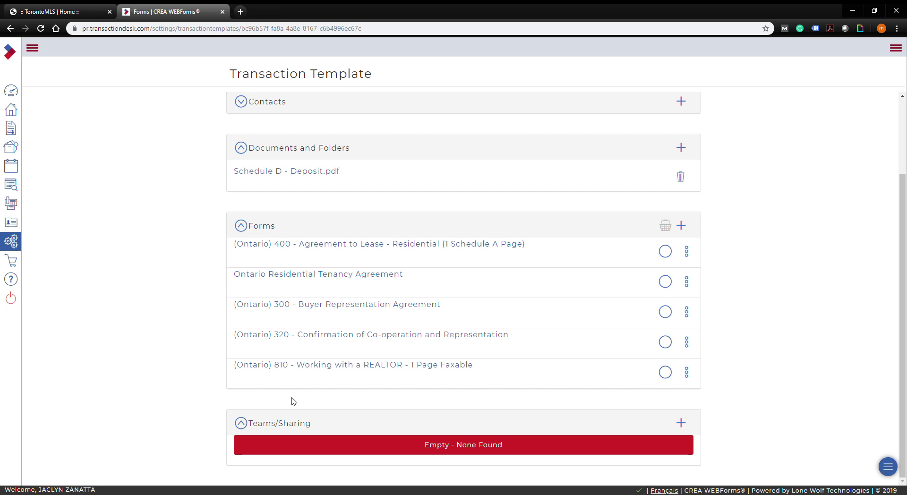
pyautogui.scroll(2, 307, 393)
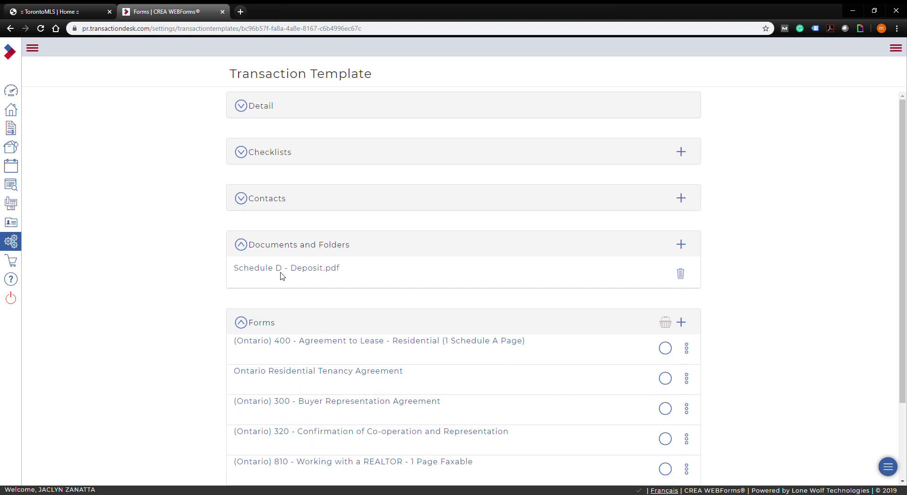
# Step: Expand and collapse the template's Contacts and Checklists sections
pyautogui.click(241, 199)
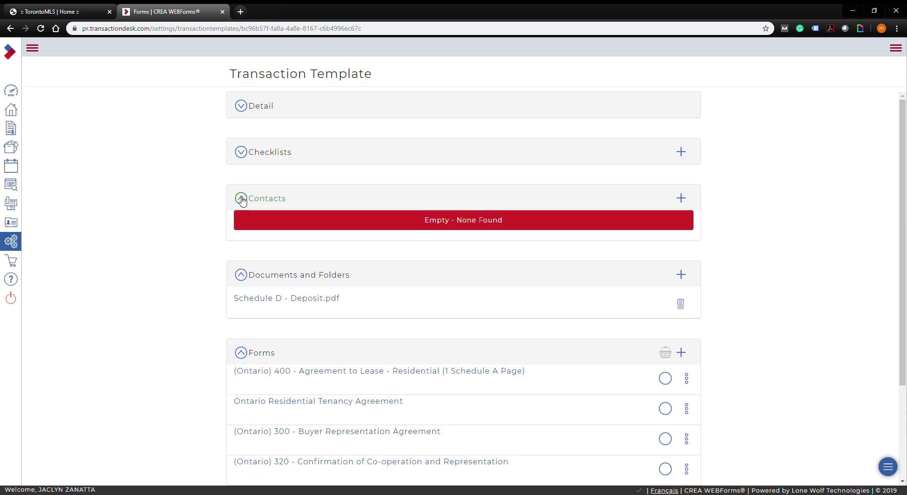
pyautogui.click(241, 199)
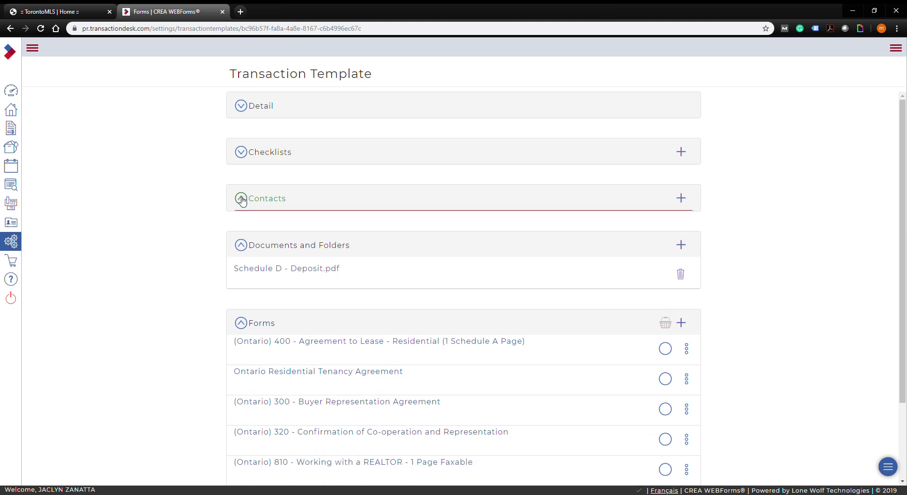
pyautogui.click(242, 151)
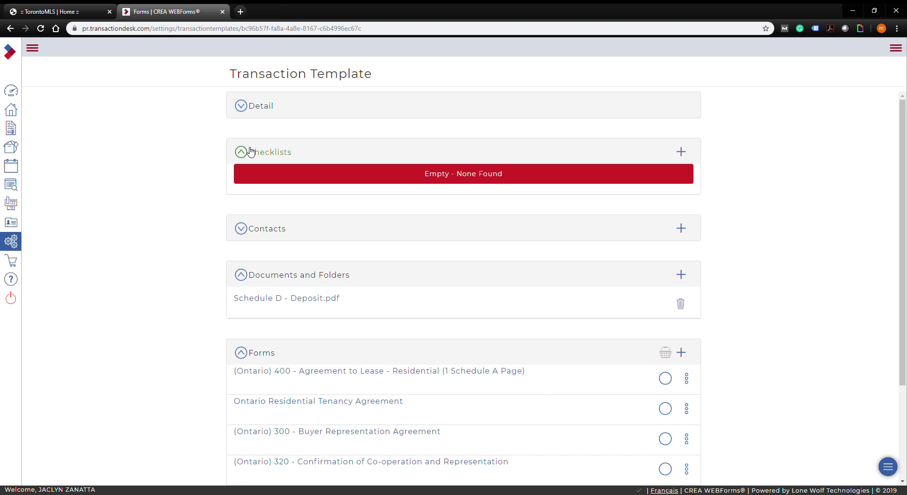
pyautogui.click(250, 151)
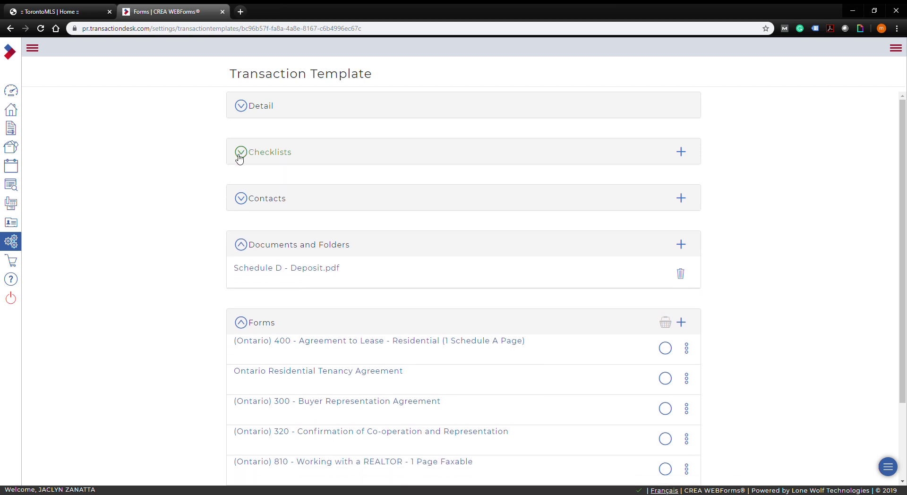
# Step: Open Form 400 Agreement to Lease for editing from its menu in the Forms section
pyautogui.scroll(-2, 241, 156)
pyautogui.click(242, 229)
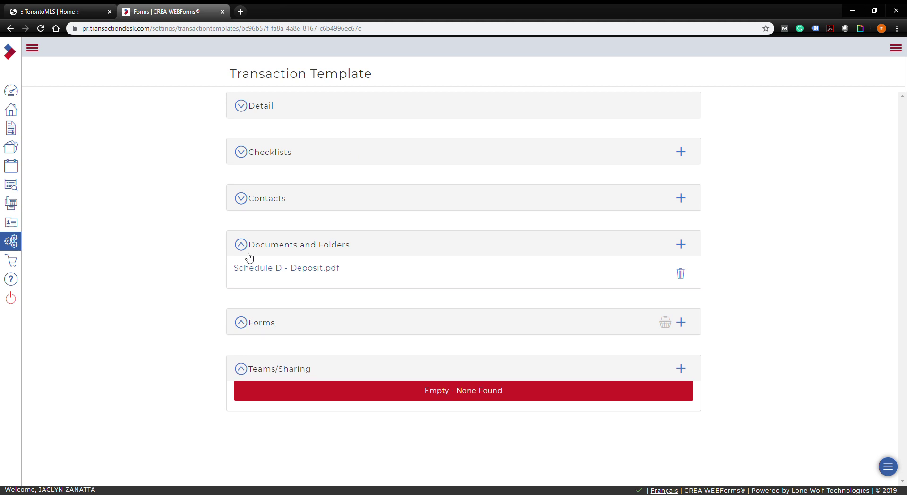
pyautogui.click(243, 321)
pyautogui.scroll(-2, 611, 382)
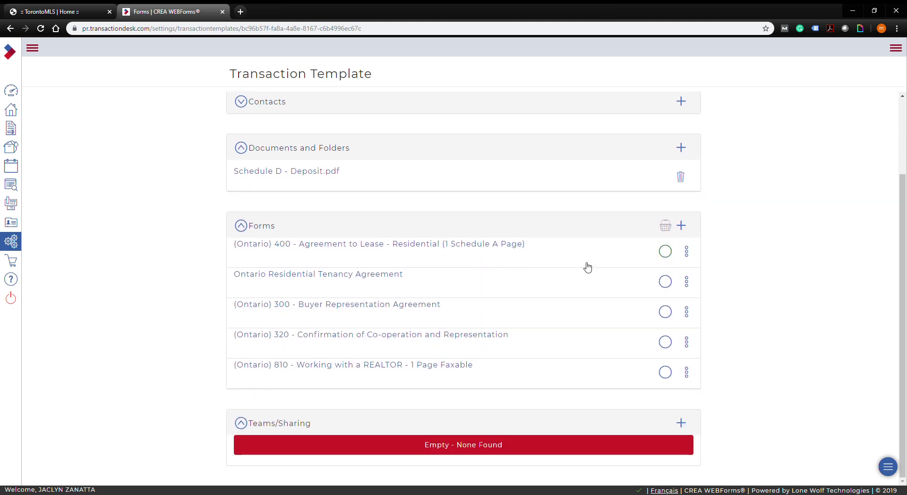
pyautogui.click(687, 251)
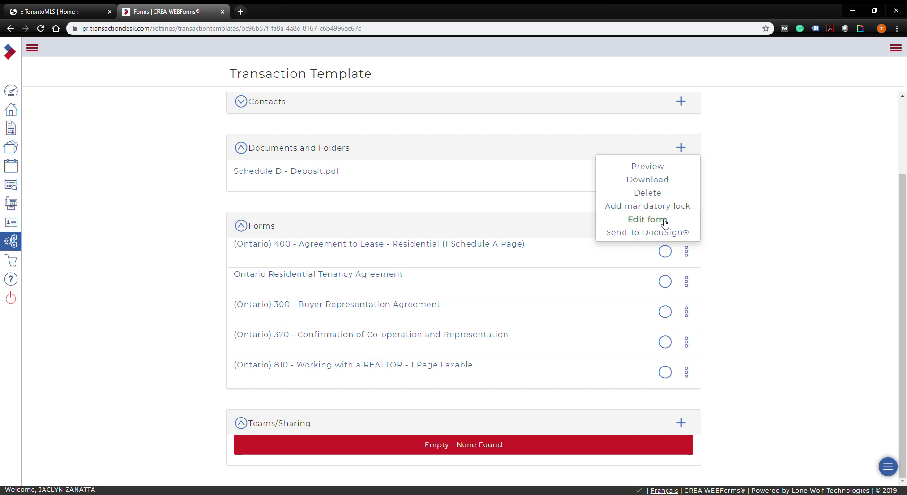
pyautogui.scroll(2, 846, 329)
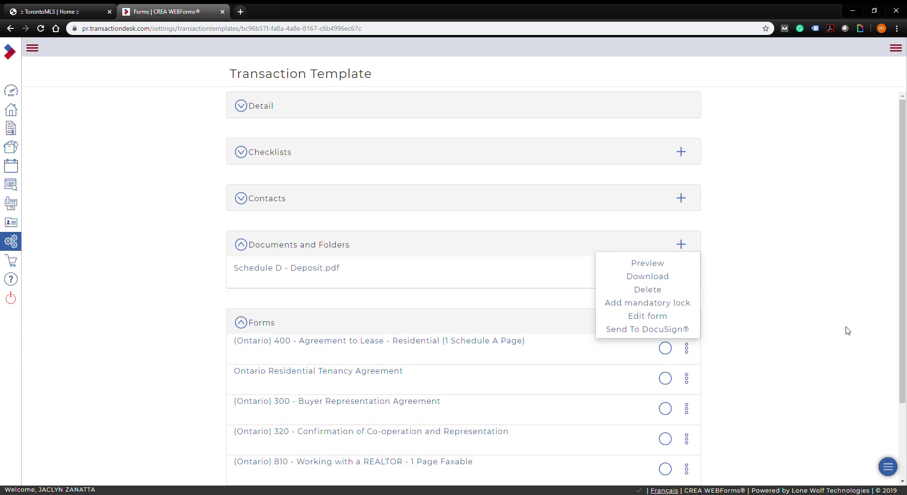
pyautogui.click(663, 323)
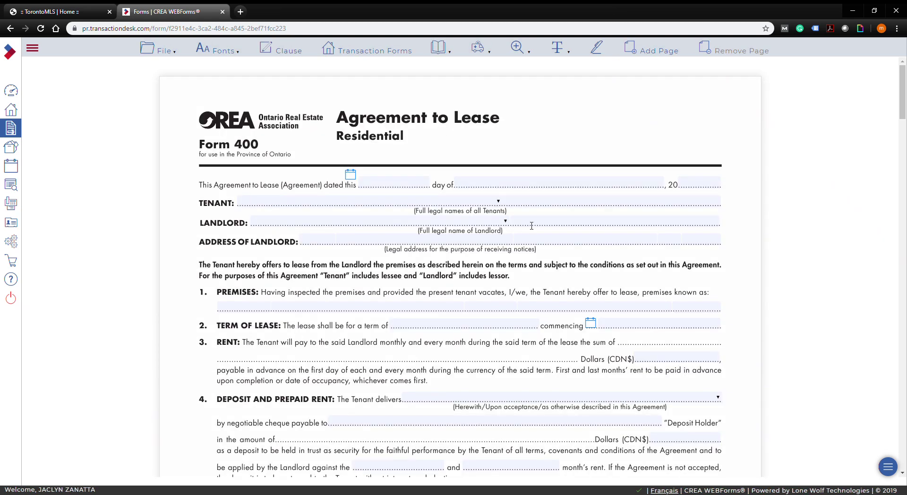
# Step: Insert the Dog Clause from Personal Clauses > Clauses About Pets into the Schedule A text box
pyautogui.scroll(-20, 531, 226)
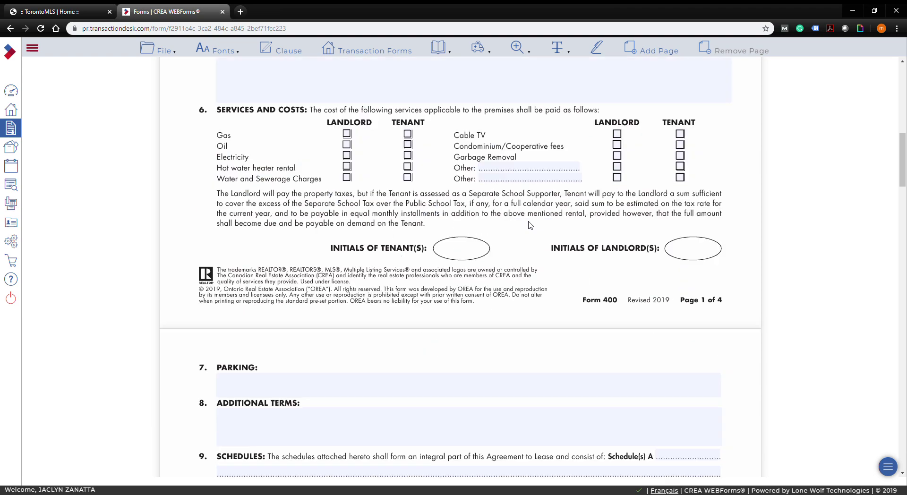
pyautogui.scroll(-15, 529, 225)
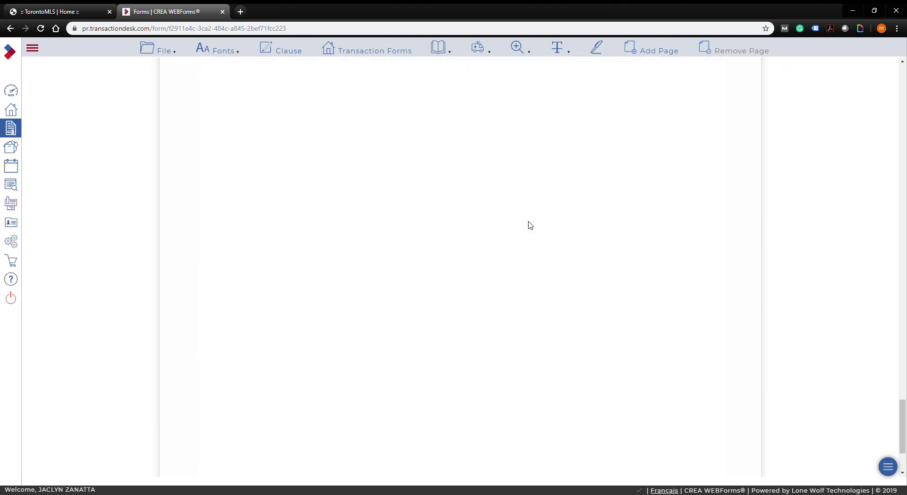
pyautogui.click(362, 366)
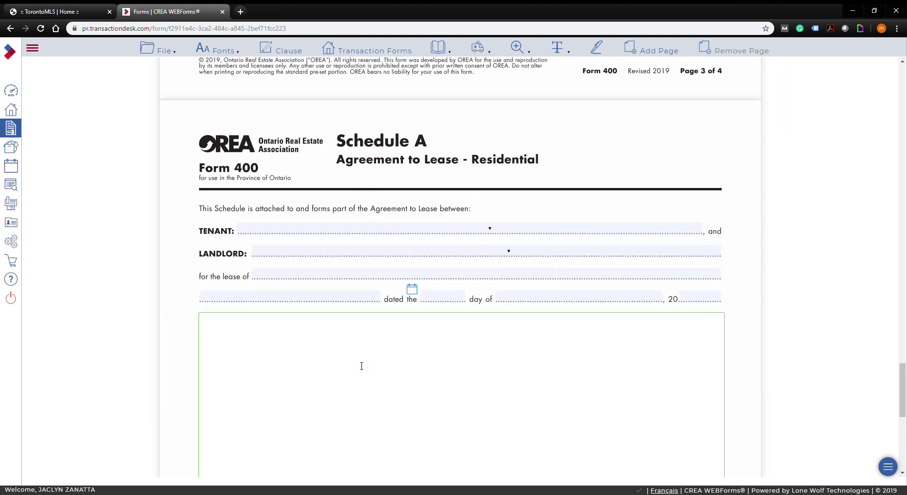
pyautogui.scroll(-3, 362, 366)
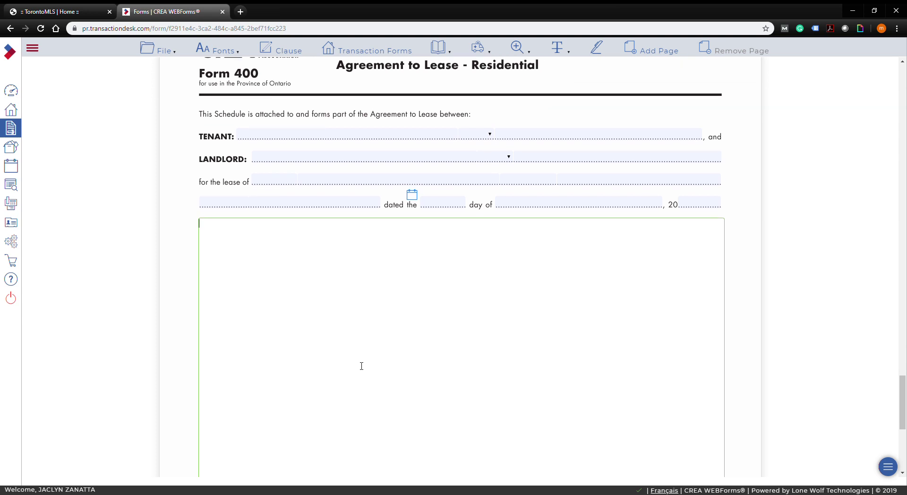
pyautogui.click(160, 50)
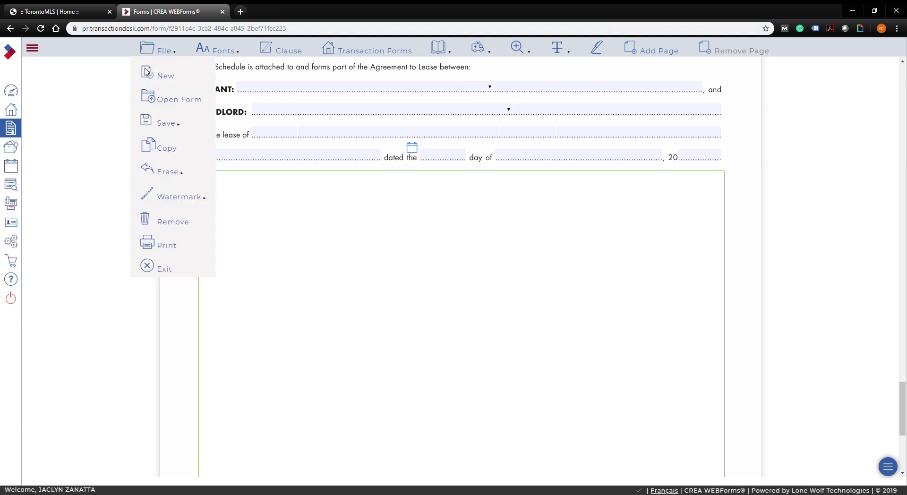
pyautogui.click(284, 53)
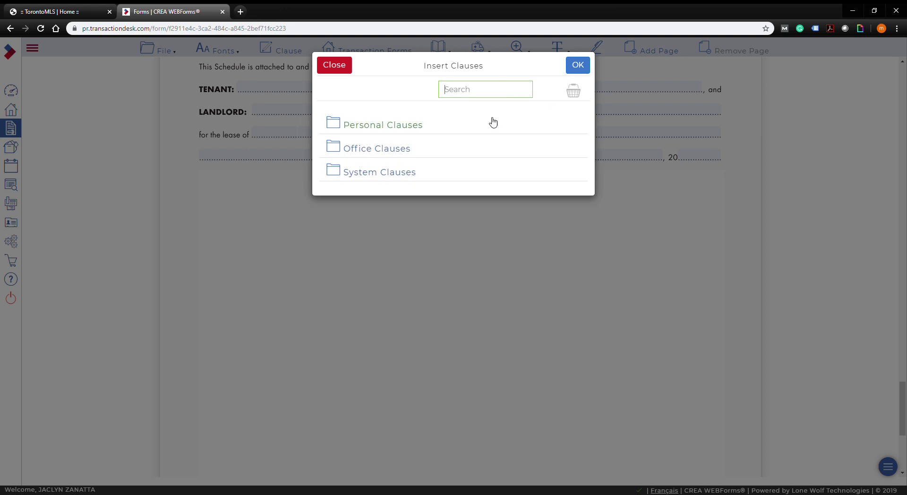
pyautogui.click(382, 125)
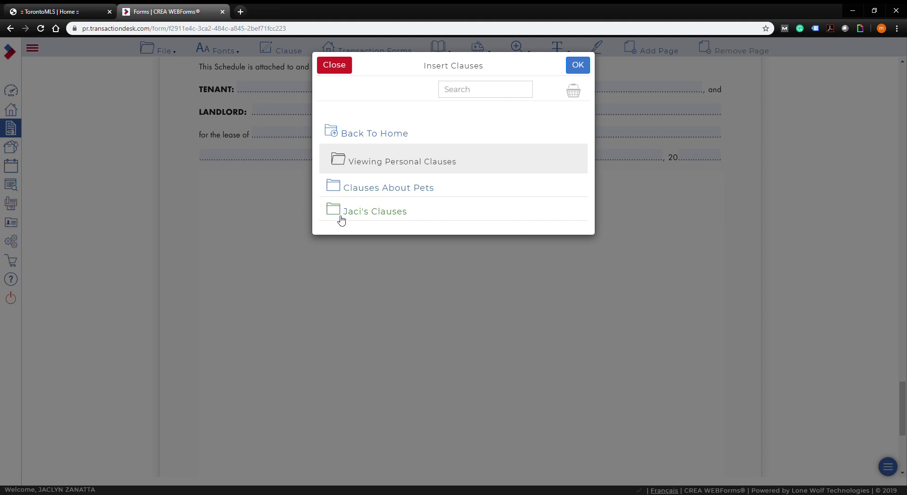
pyautogui.click(359, 189)
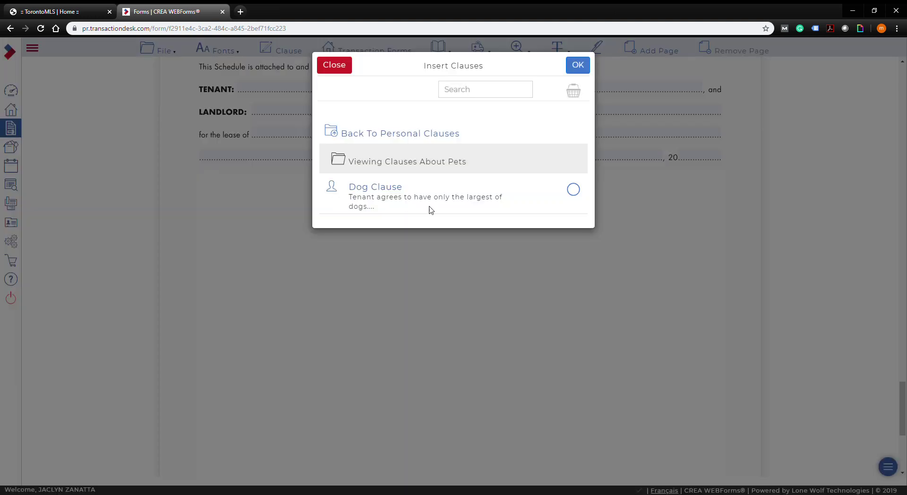
pyautogui.click(573, 190)
pyautogui.click(578, 65)
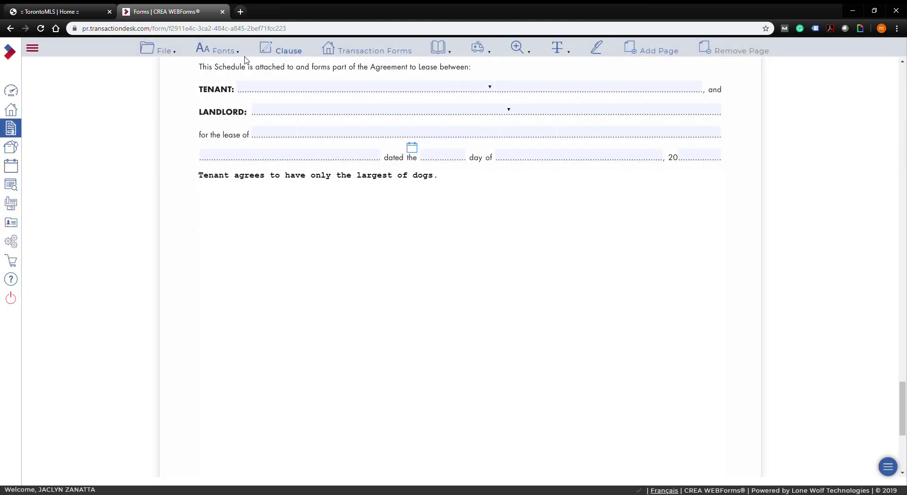
pyautogui.click(266, 50)
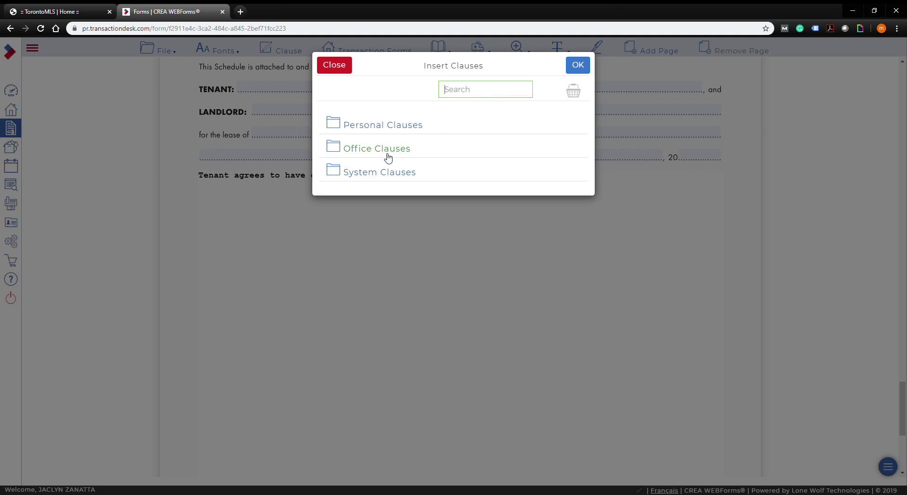
# Step: Browse the clause library to the System Clauses > English > Condominium folder
pyautogui.click(386, 154)
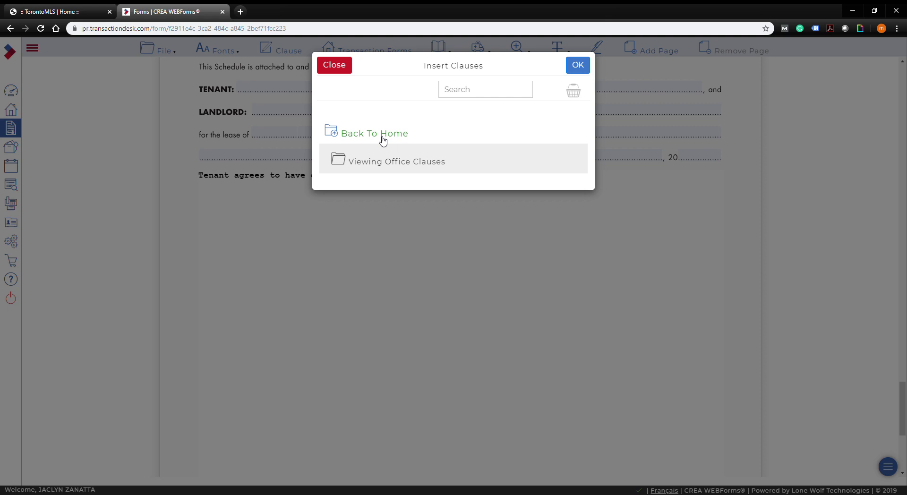
pyautogui.click(383, 137)
pyautogui.click(378, 174)
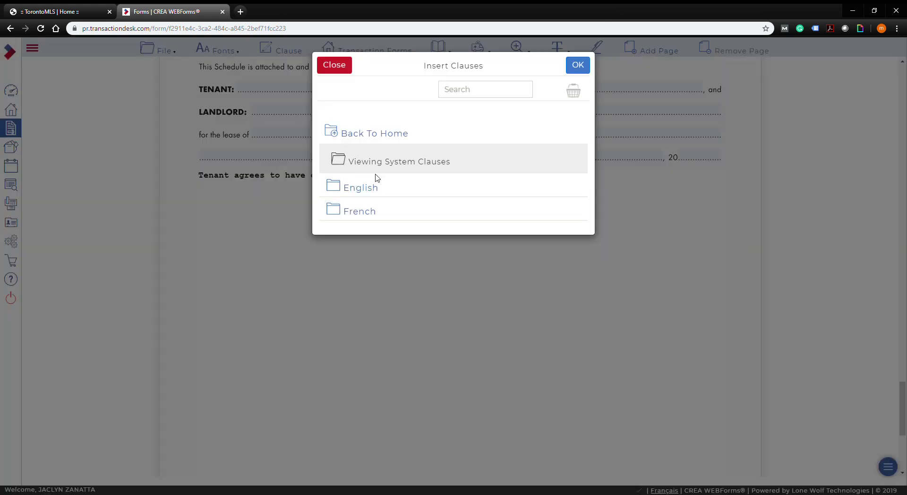
pyautogui.click(359, 189)
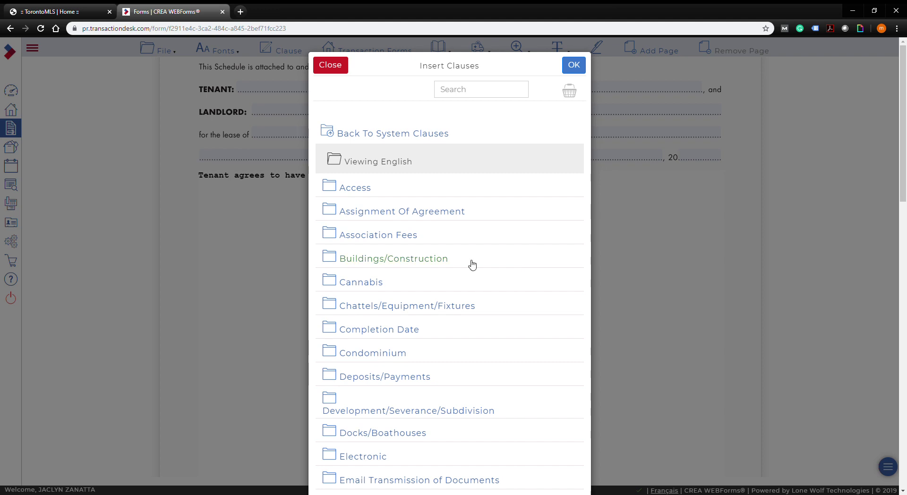
pyautogui.scroll(-6, 473, 264)
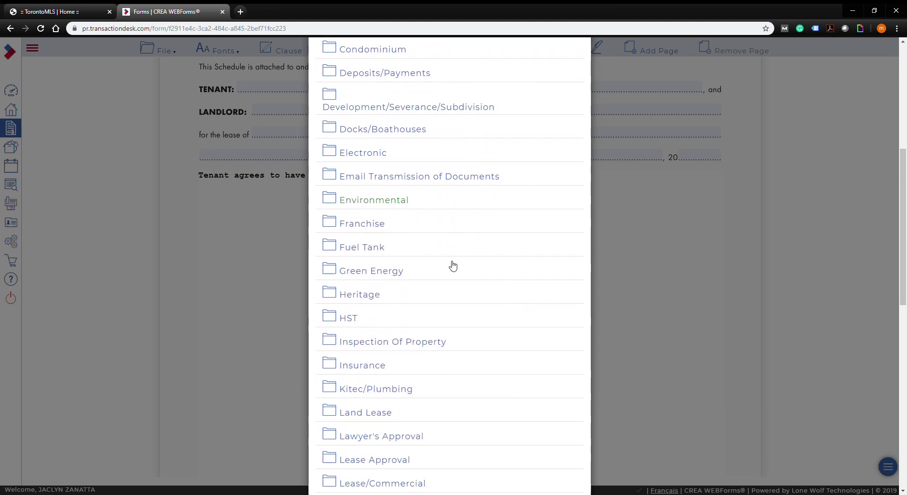
pyautogui.scroll(-1, 453, 266)
pyautogui.scroll(5, 489, 267)
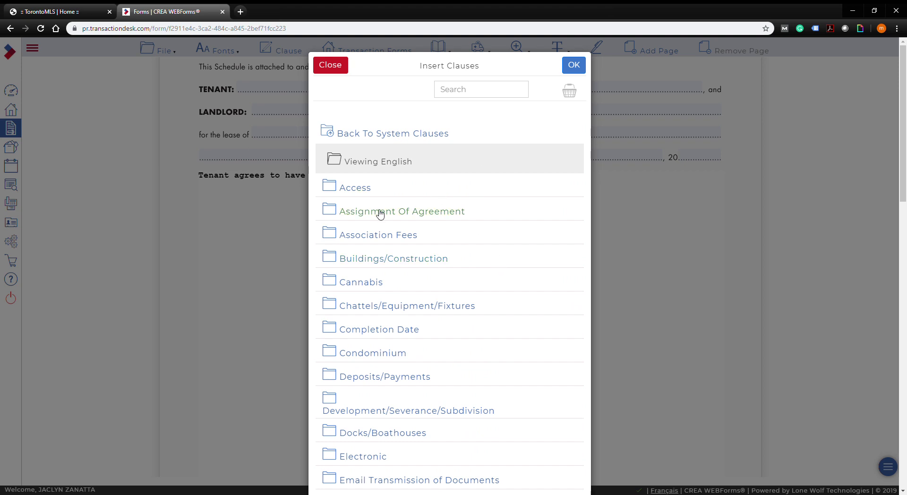
pyautogui.scroll(-2, 451, 302)
pyautogui.click(371, 311)
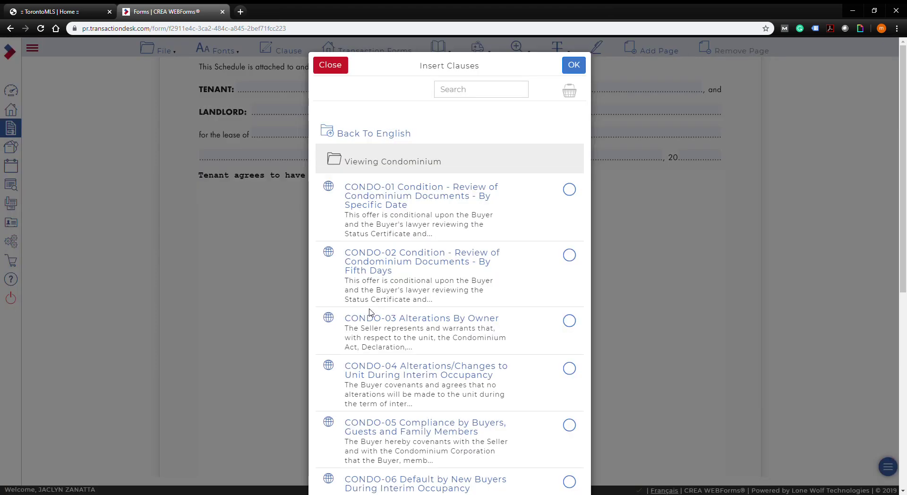
# Step: Insert clauses CONDO-01 (status certificate) and CONDO-03 (Alterations By Owner) into Schedule A
pyautogui.click(570, 189)
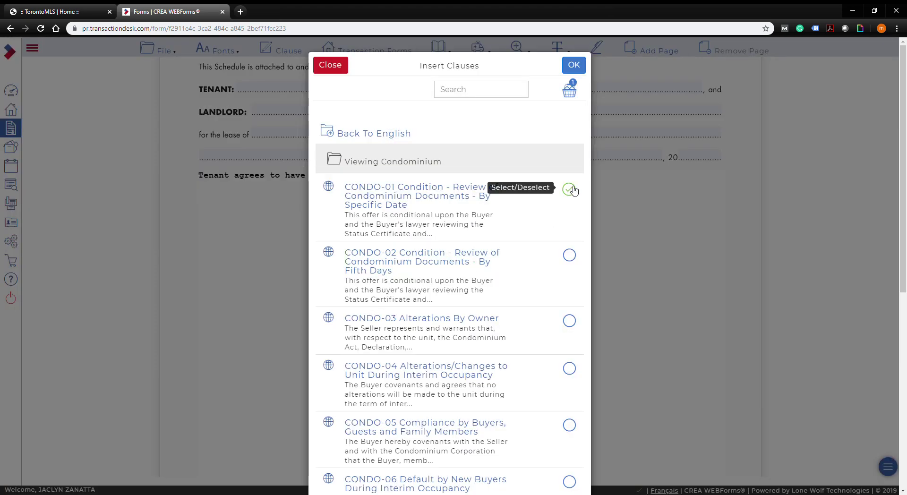
pyautogui.click(570, 321)
pyautogui.click(573, 65)
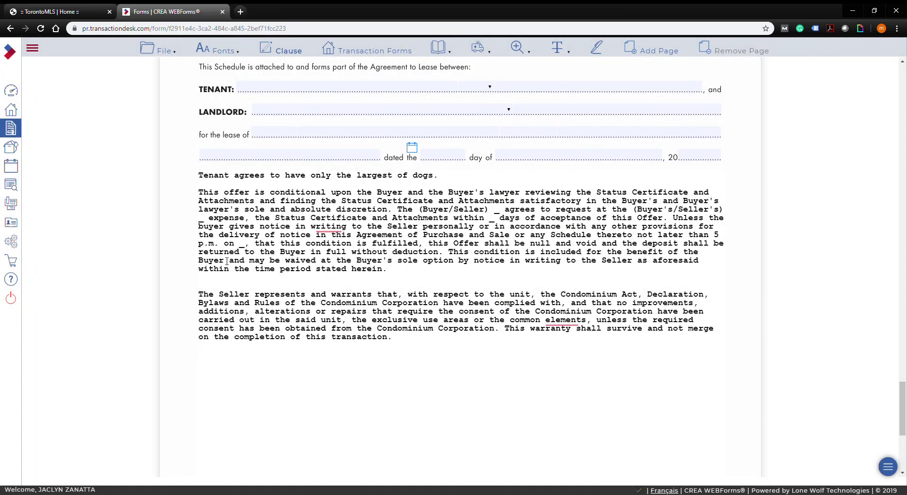
pyautogui.scroll(3, 532, 282)
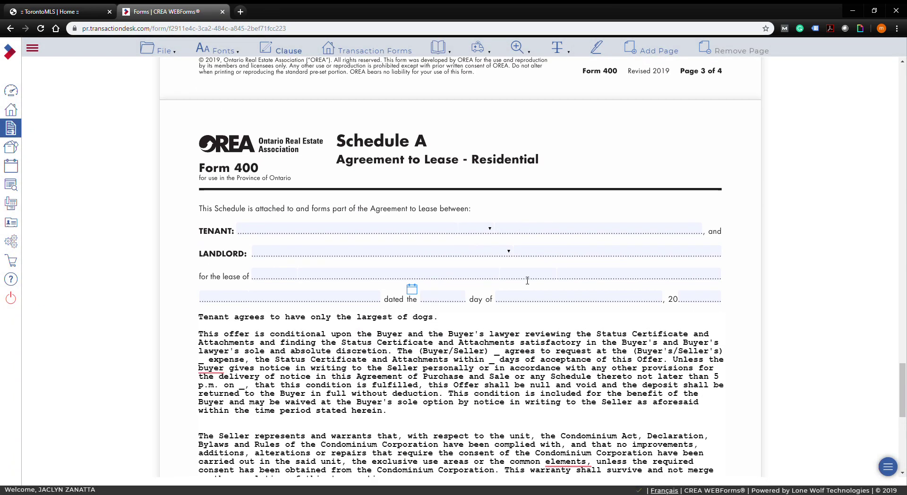
pyautogui.scroll(-8, 538, 272)
pyautogui.scroll(10, 545, 268)
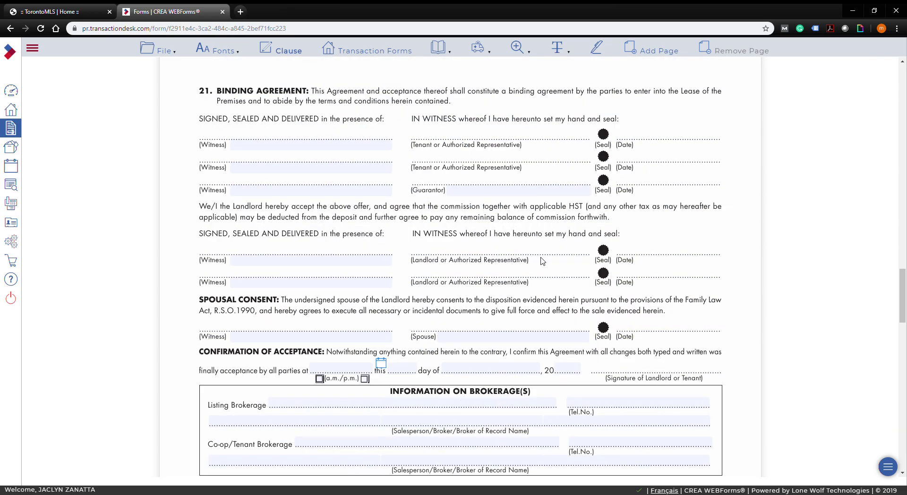
pyautogui.scroll(15, 542, 261)
# Step: Add a new blank page to the lease form, confirming with Yes
pyautogui.scroll(-12, 529, 218)
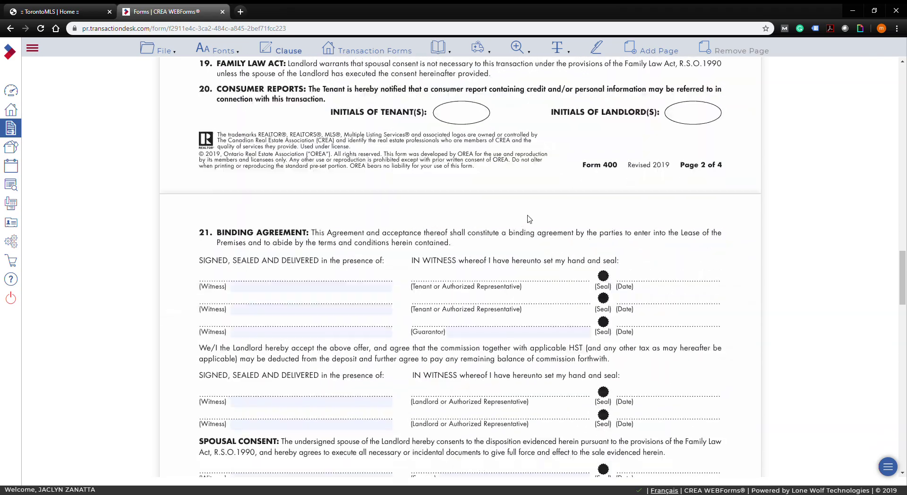
pyautogui.scroll(-12, 530, 212)
pyautogui.scroll(6, 531, 209)
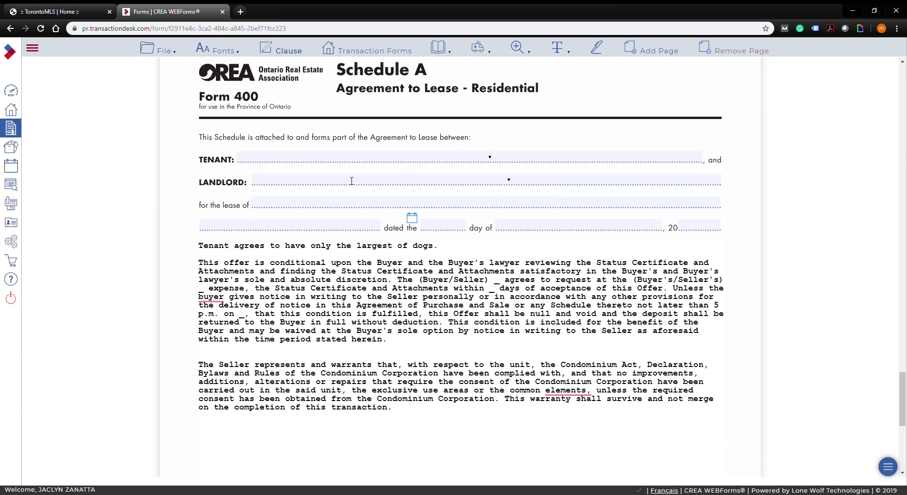
pyautogui.scroll(-1, 690, 362)
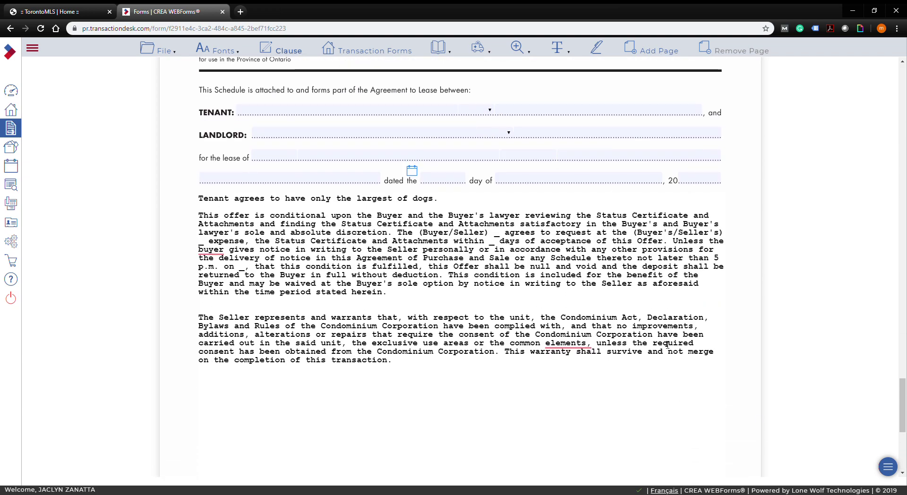
pyautogui.click(650, 58)
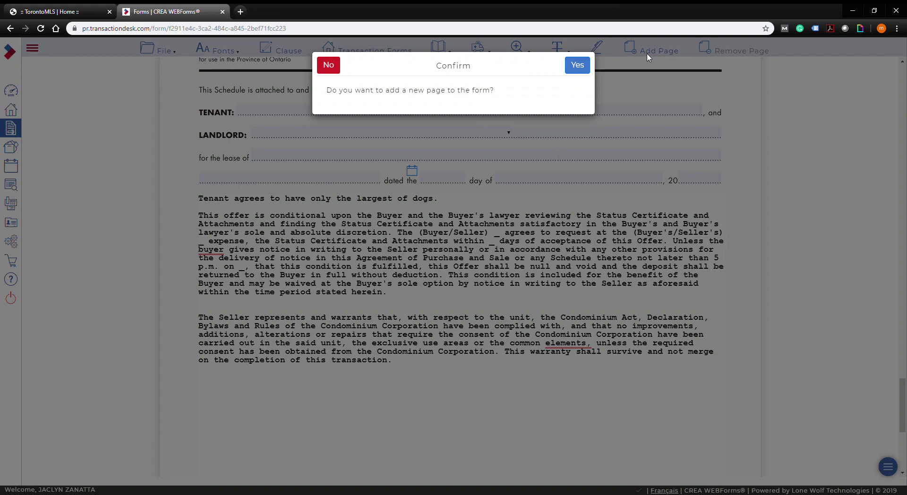
pyautogui.click(578, 65)
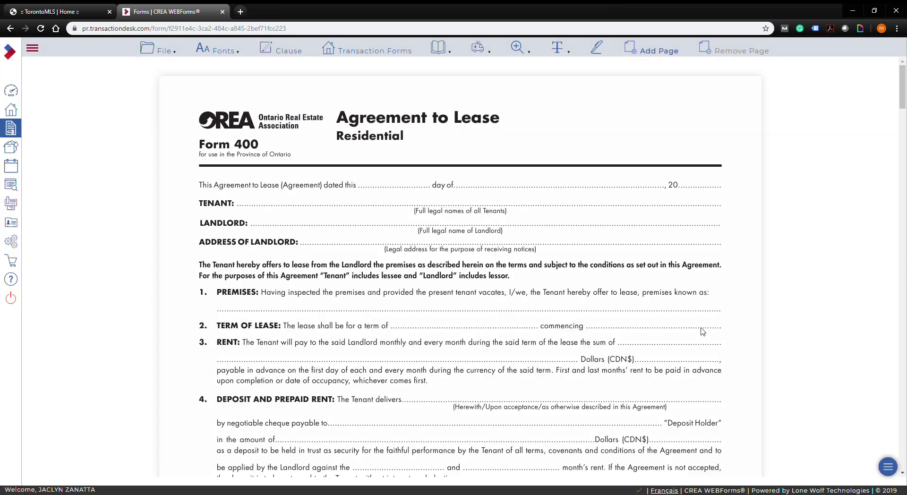
# Step: Check pages 5, 1 and 3 and Schedule A, then bring up the Transaction Forms list
pyautogui.scroll(-20, 702, 332)
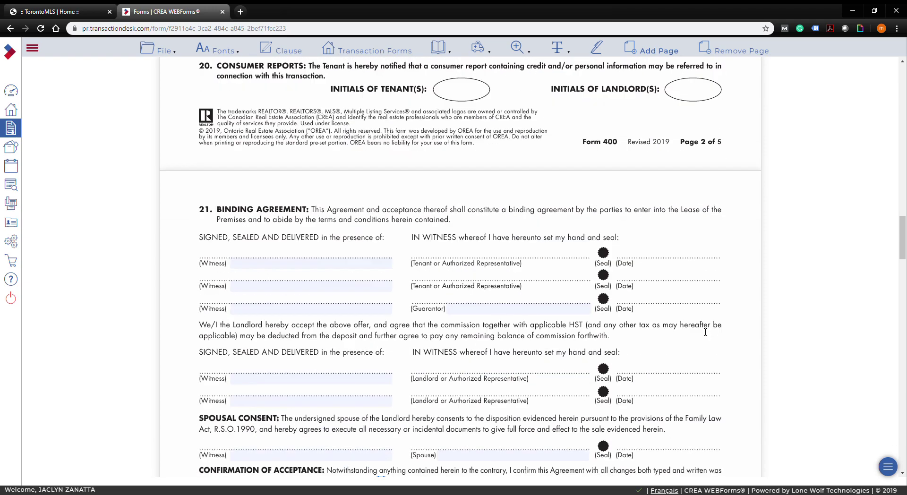
pyautogui.scroll(-20, 702, 330)
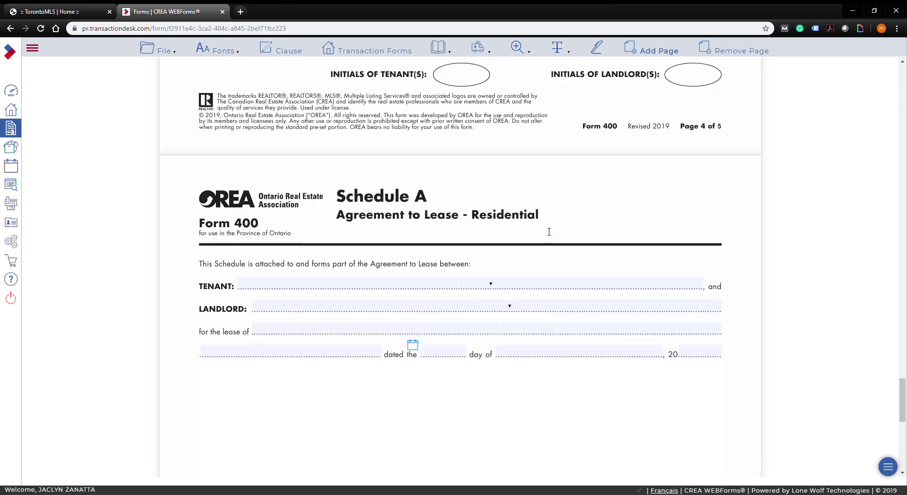
pyautogui.scroll(14, 549, 232)
pyautogui.scroll(-4, 549, 231)
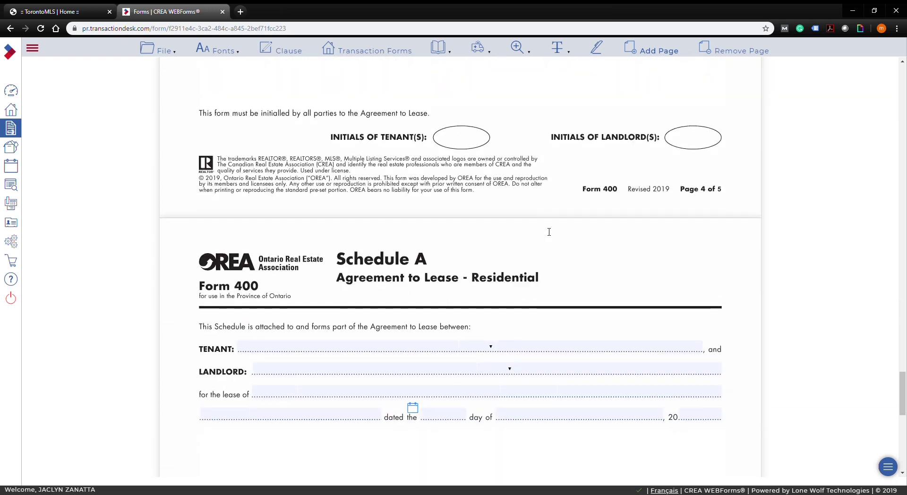
pyautogui.click(450, 50)
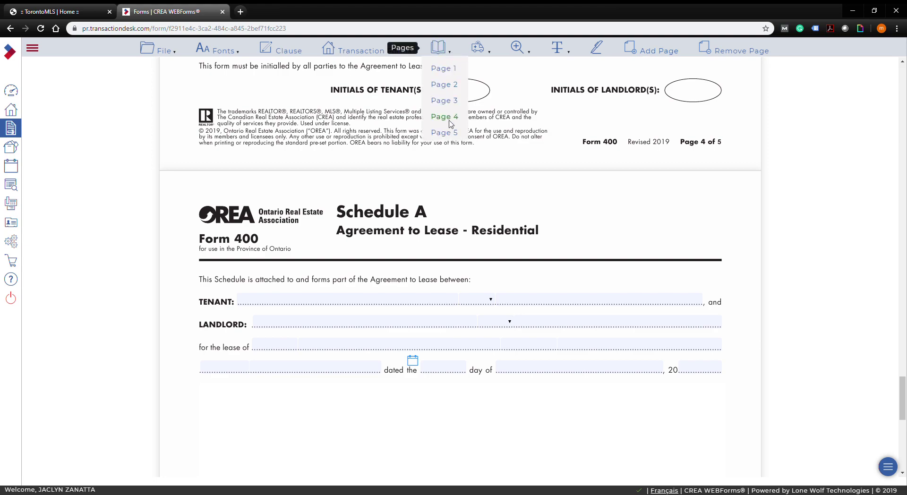
pyautogui.scroll(-5, 450, 105)
pyautogui.scroll(3, 452, 76)
pyautogui.click(444, 133)
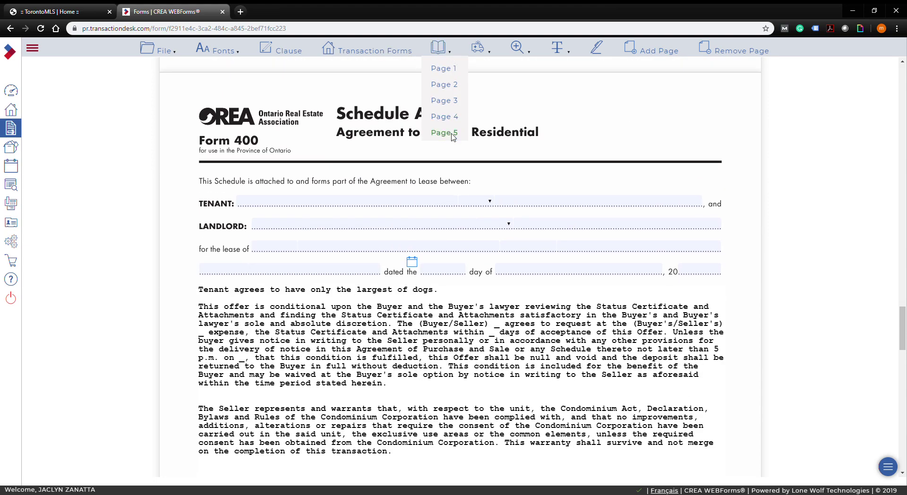
pyautogui.click(439, 49)
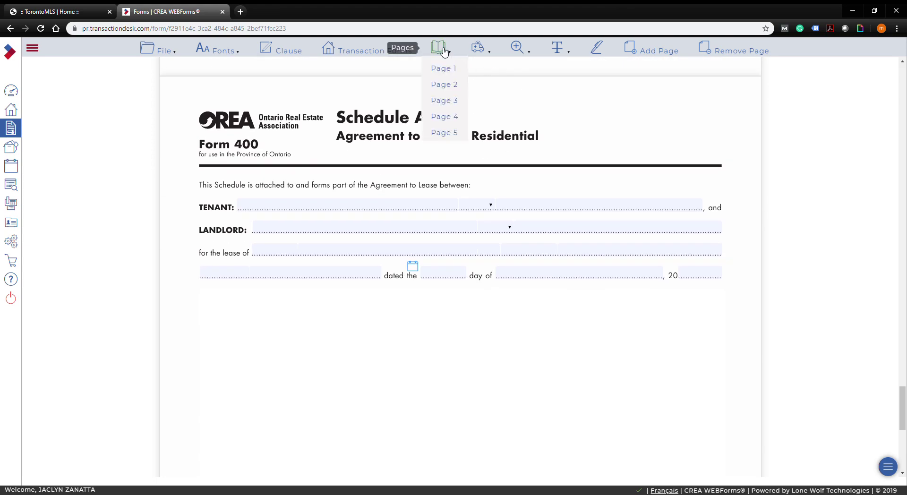
pyautogui.click(444, 70)
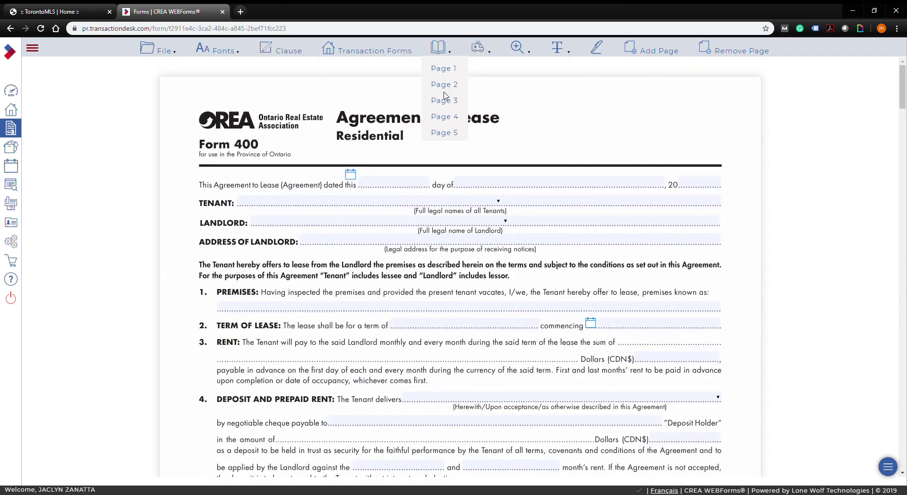
pyautogui.click(444, 101)
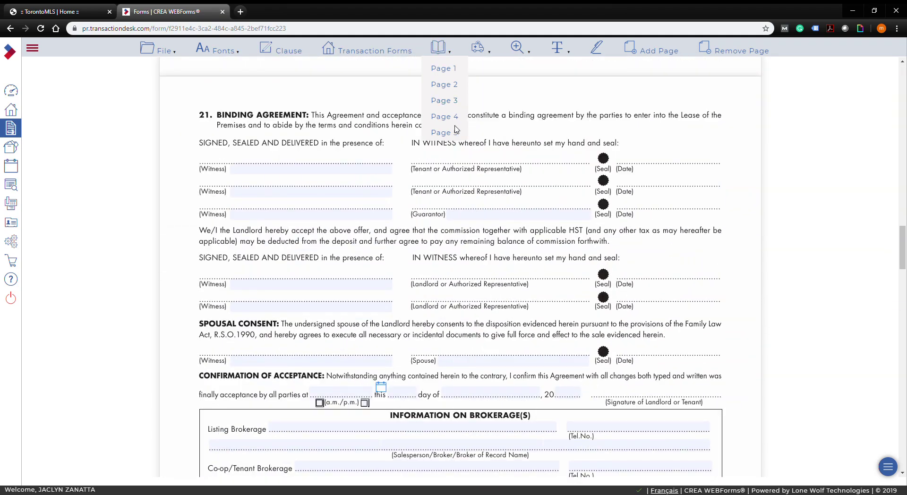
pyautogui.click(455, 132)
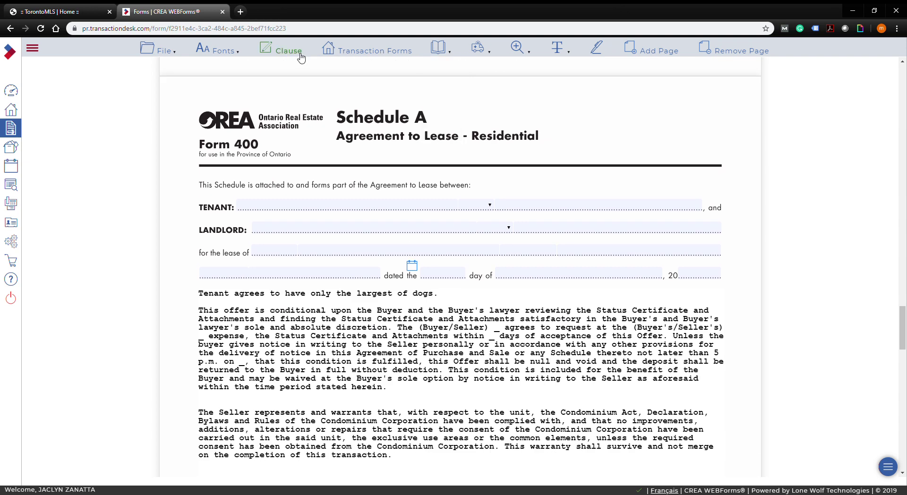
pyautogui.click(387, 53)
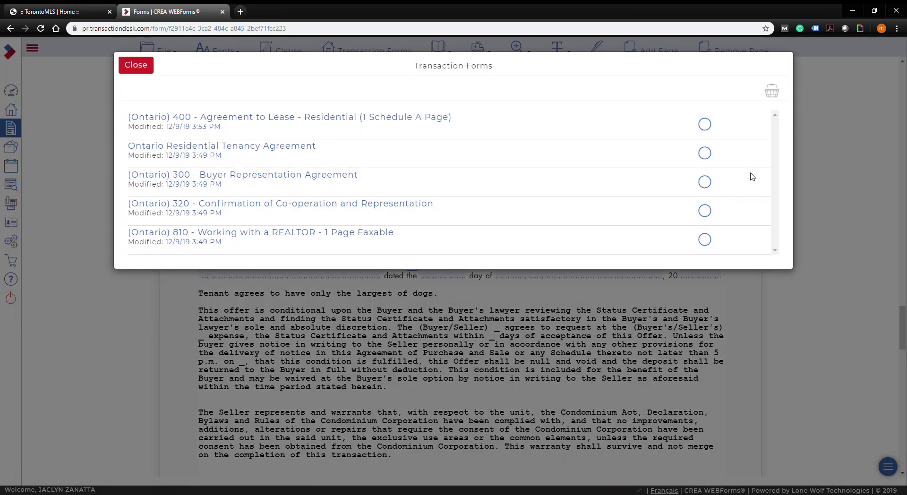
# Step: Look through the Ontario Residential Tenancy Agreement, then load Form 810 Working with a REALTOR
pyautogui.click(704, 153)
pyautogui.click(257, 150)
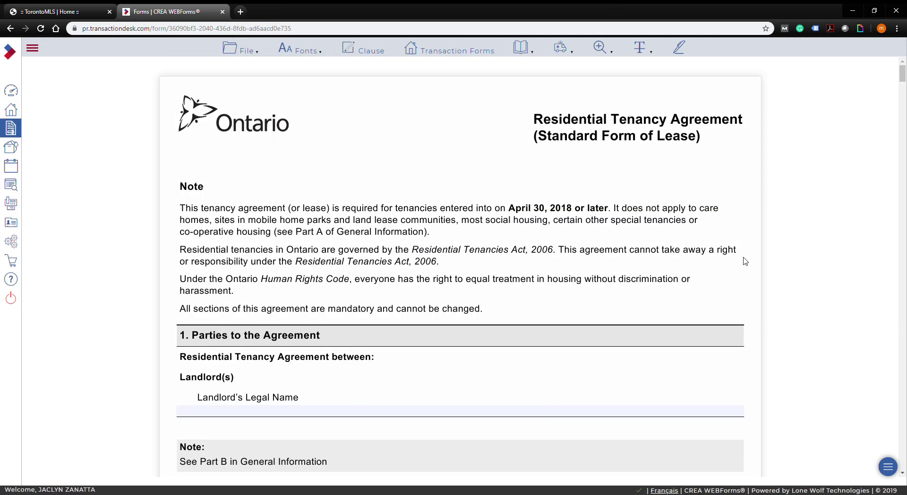
pyautogui.scroll(-7, 745, 261)
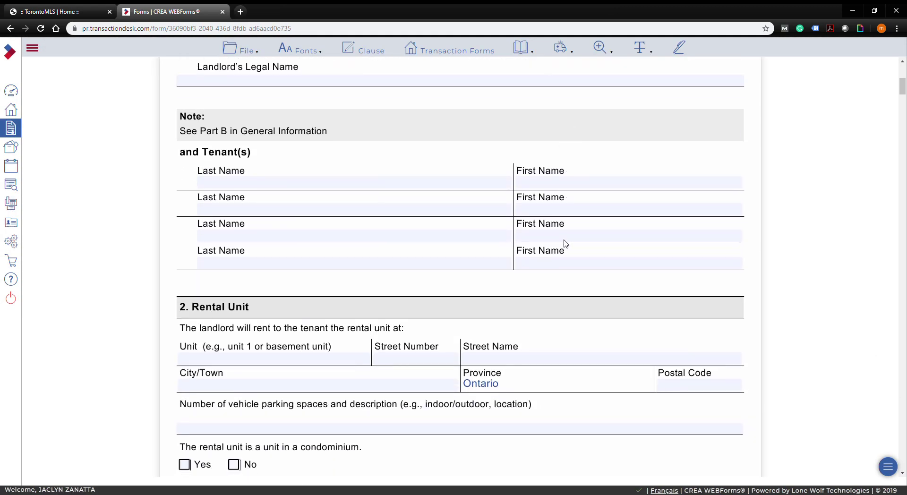
pyautogui.scroll(-8, 568, 244)
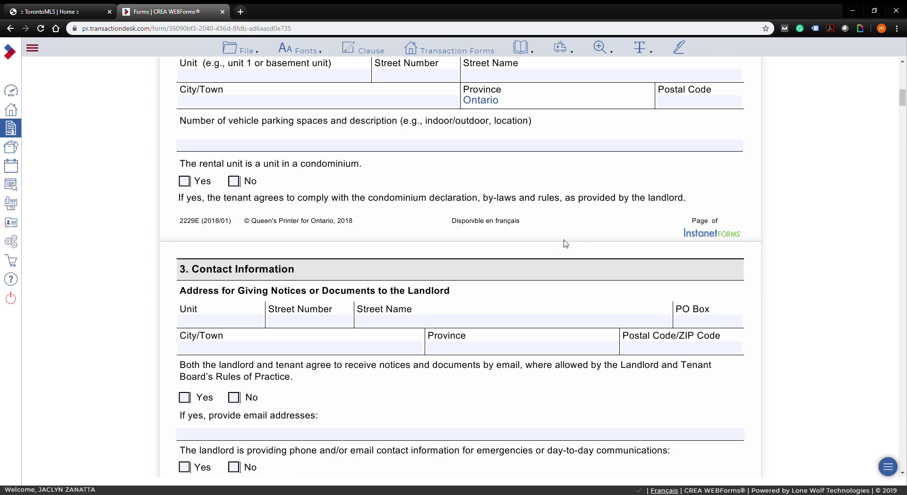
pyautogui.scroll(-20, 567, 244)
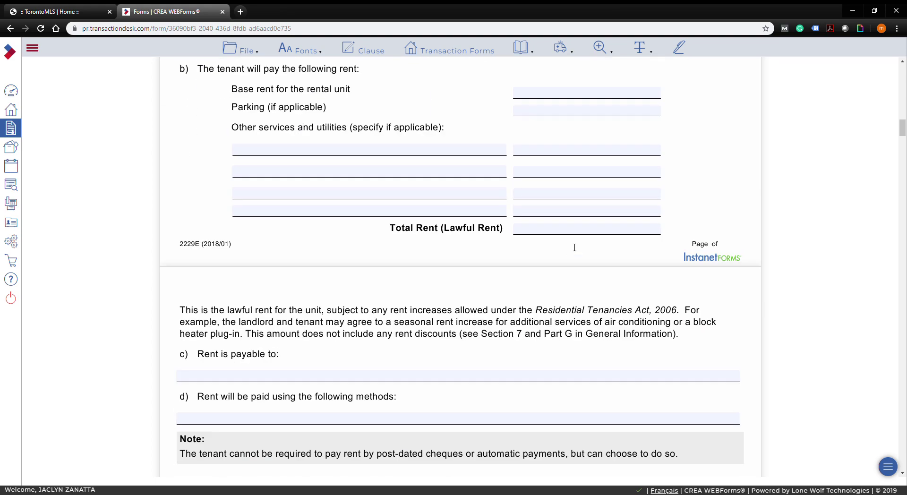
pyautogui.scroll(-16, 591, 255)
pyautogui.scroll(20, 591, 255)
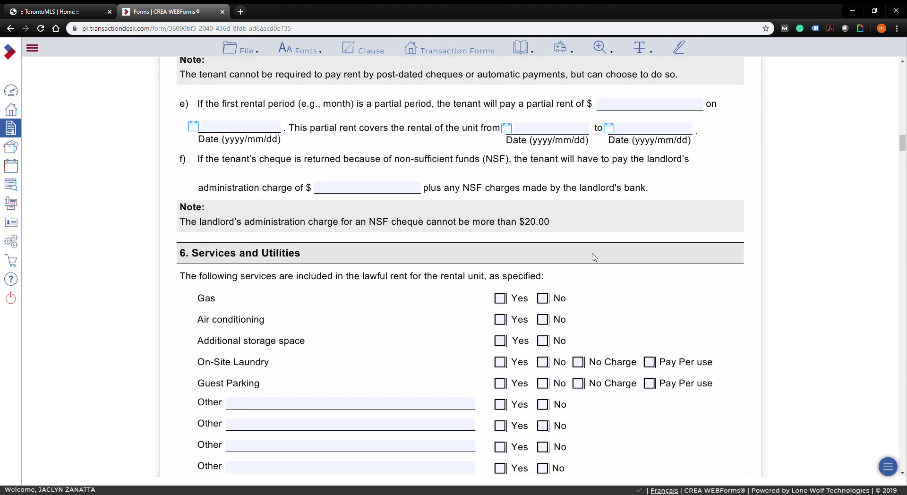
pyautogui.click(479, 53)
pyautogui.click(294, 234)
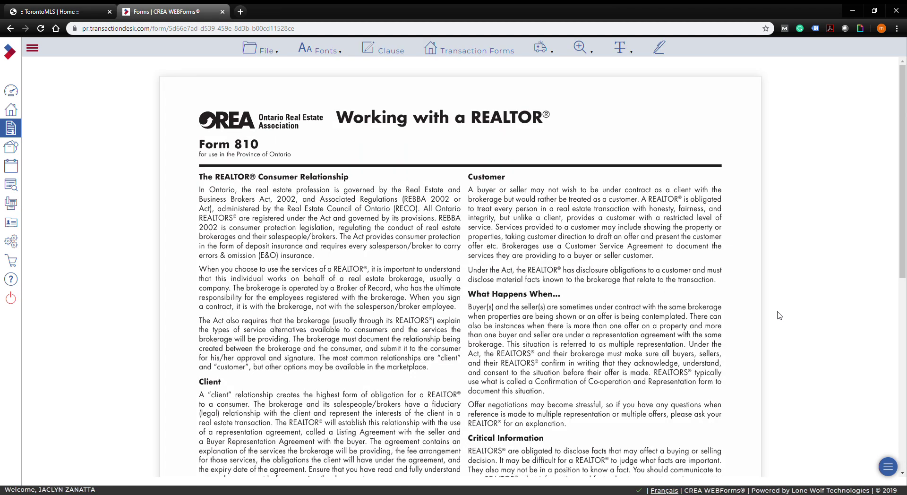
# Step: Look over the Fonts Style and Size options without changing anything
pyautogui.scroll(-10, 777, 313)
pyautogui.click(322, 50)
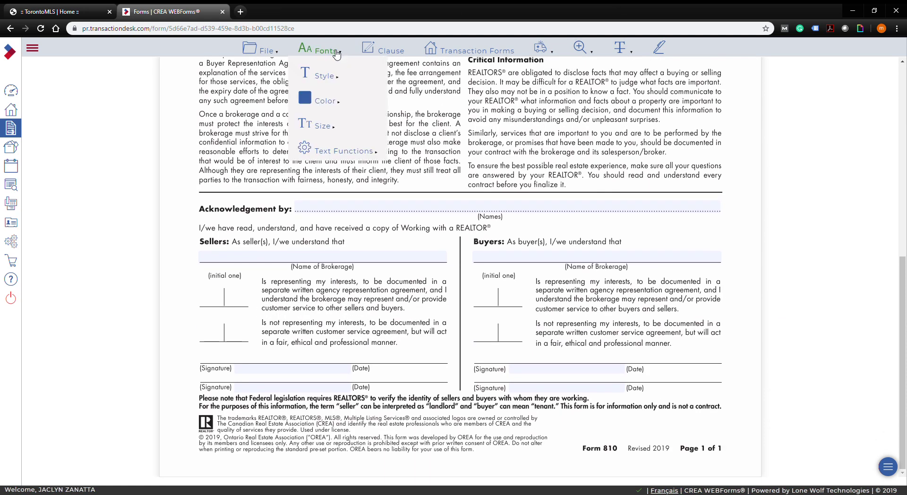
pyautogui.moveTo(331, 75)
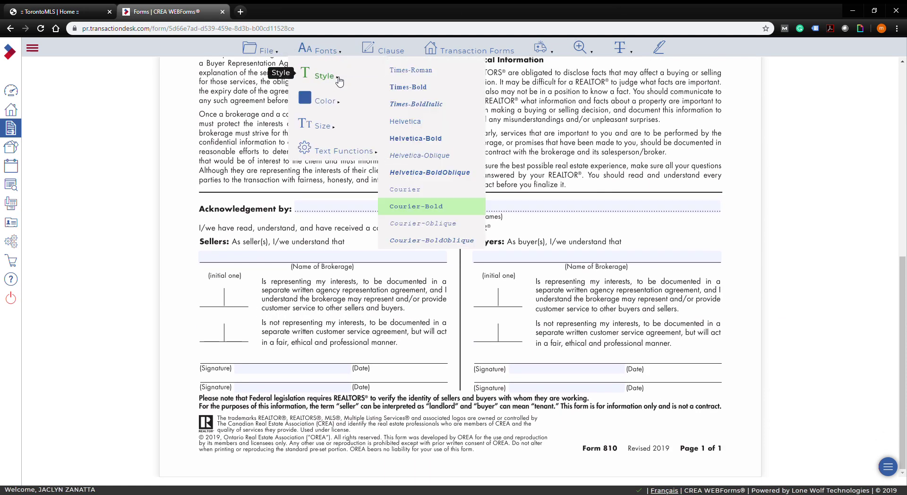
pyautogui.moveTo(335, 128)
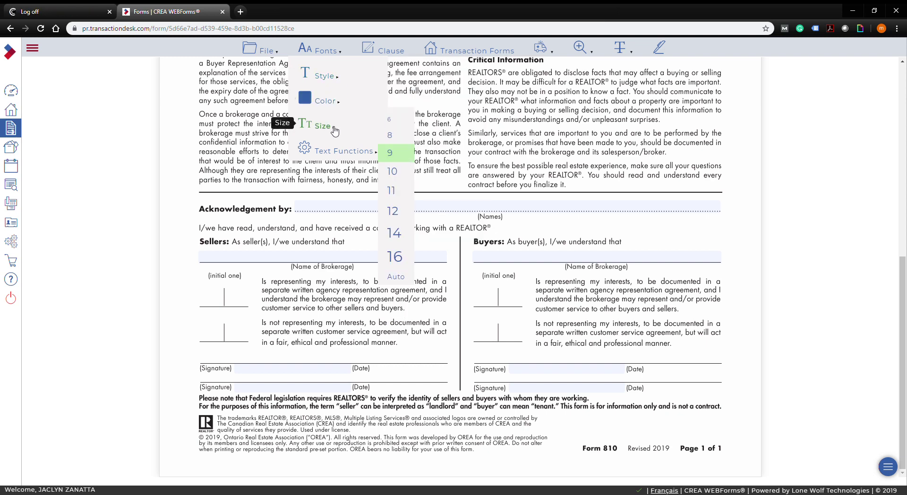
pyautogui.click(269, 47)
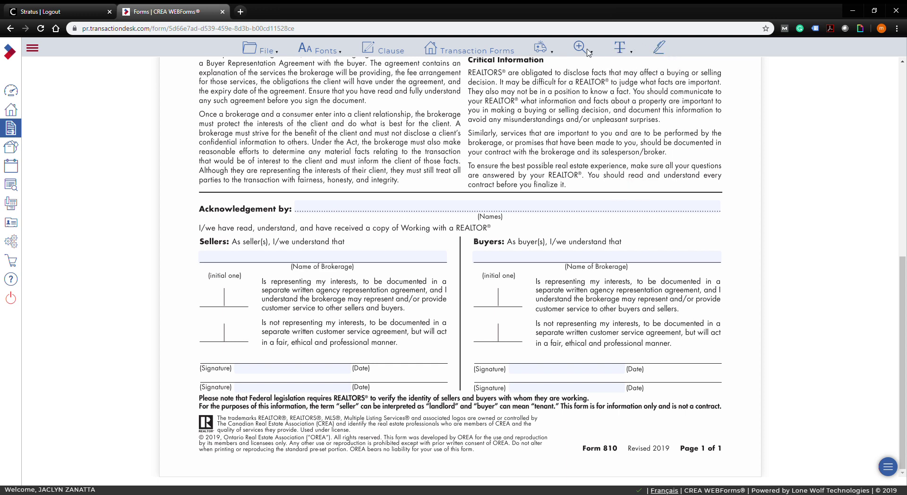
# Step: Zoom the form out two levels, then exit Form 810 via File > Exit
pyautogui.moveTo(581, 48)
pyautogui.click(579, 112)
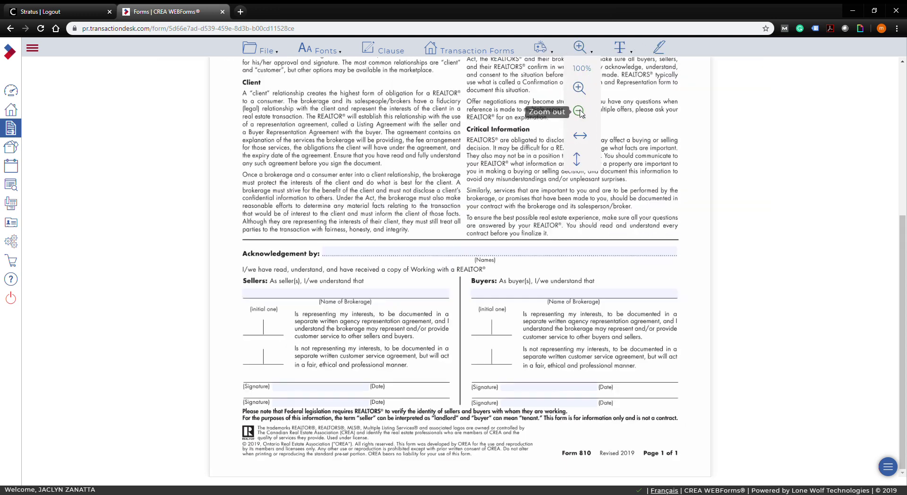
pyautogui.click(579, 111)
pyautogui.scroll(4, 575, 249)
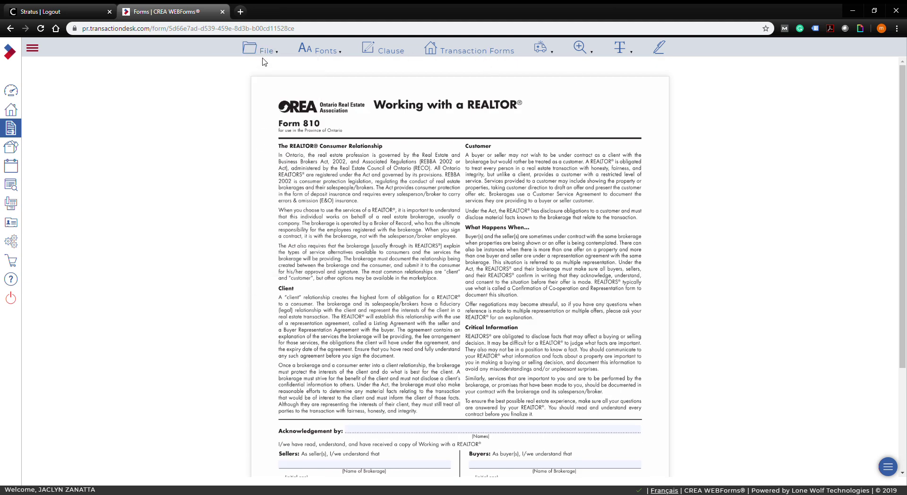
pyautogui.moveTo(265, 59)
pyautogui.click(259, 267)
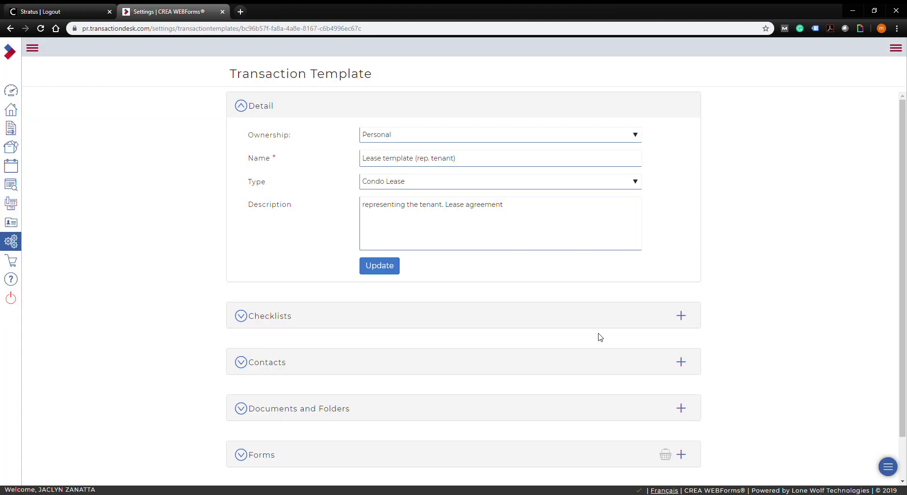
# Step: Review the template's forms list, then collapse its Forms and Detail sections
pyautogui.scroll(-1, 615, 326)
pyautogui.click(244, 406)
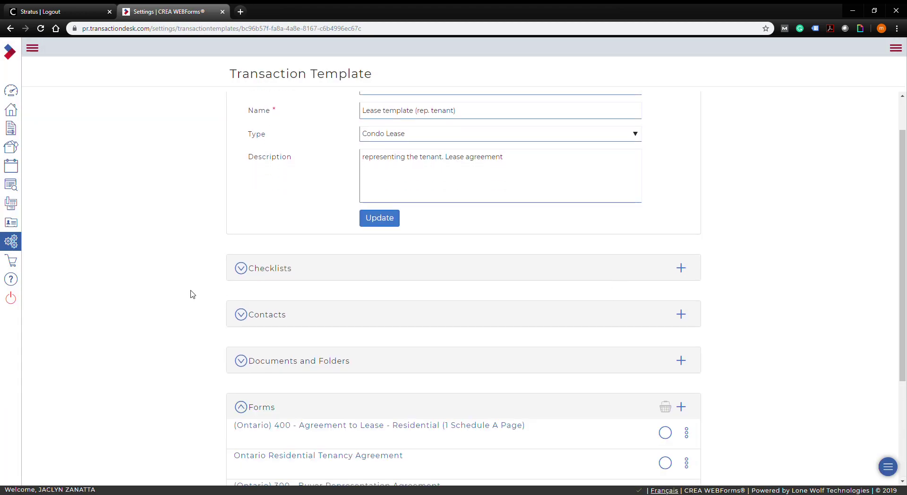
pyautogui.scroll(-3, 446, 416)
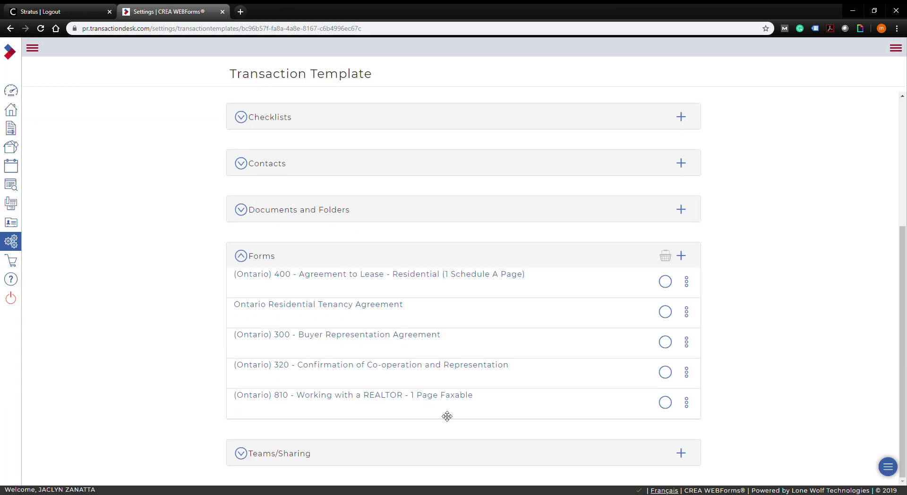
pyautogui.click(242, 258)
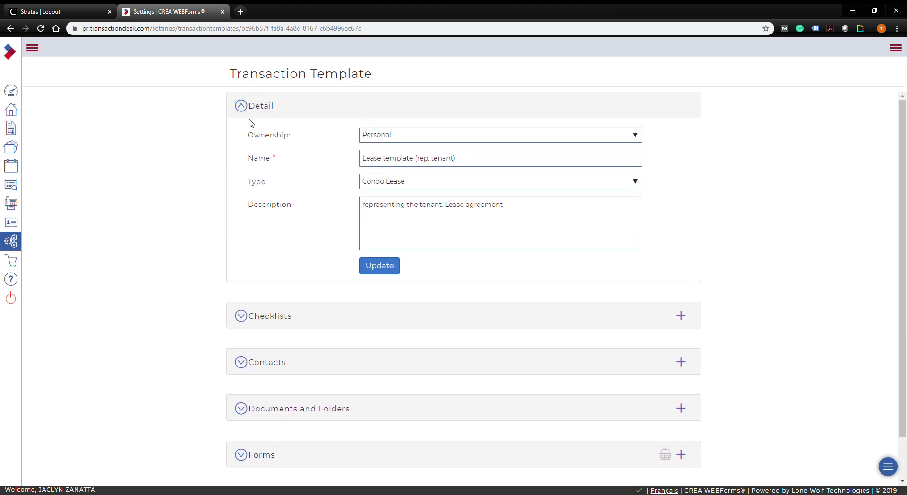
pyautogui.click(249, 110)
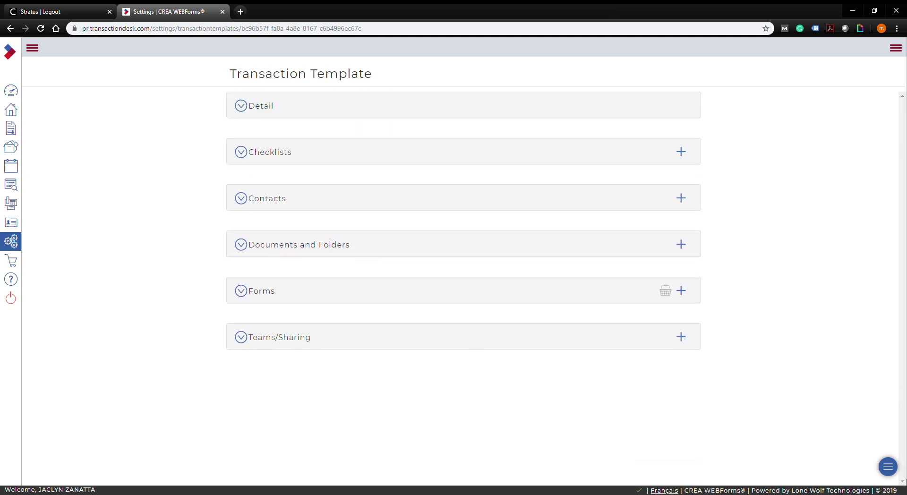
# Step: Glance at the settings pages menu, then return to the Member Dashboard
pyautogui.click(899, 49)
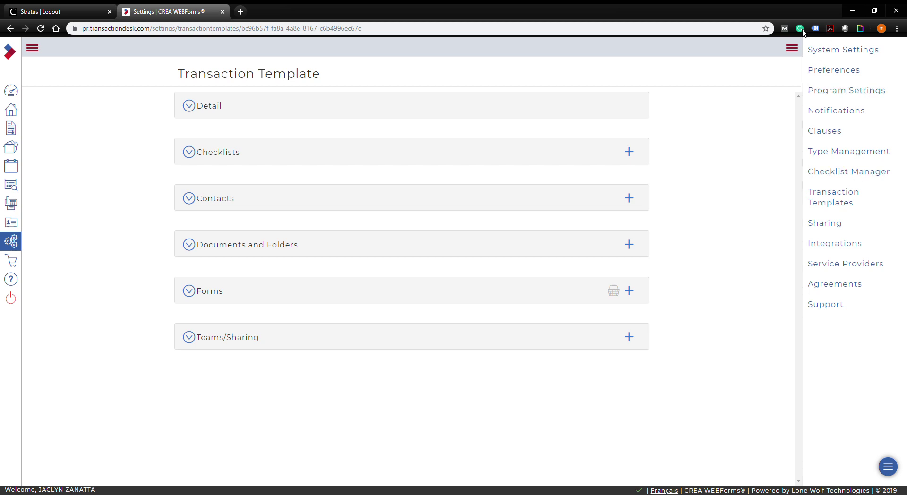
pyautogui.click(798, 50)
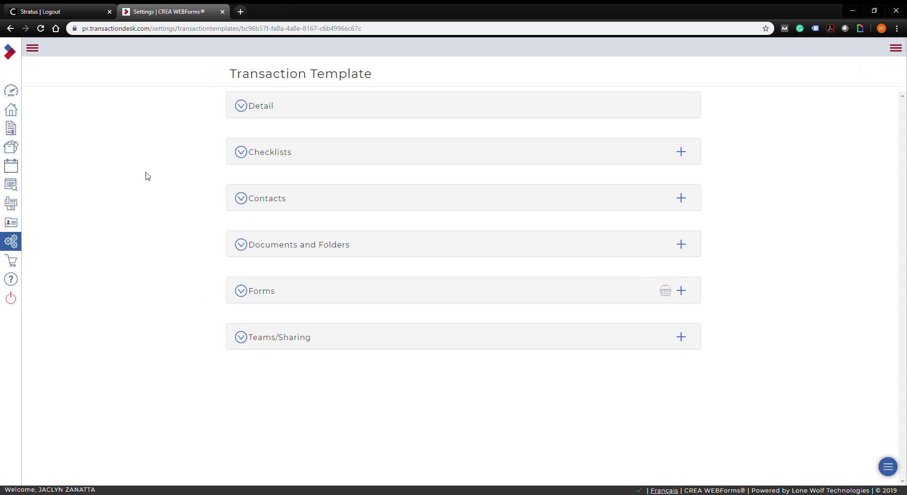
pyautogui.click(16, 94)
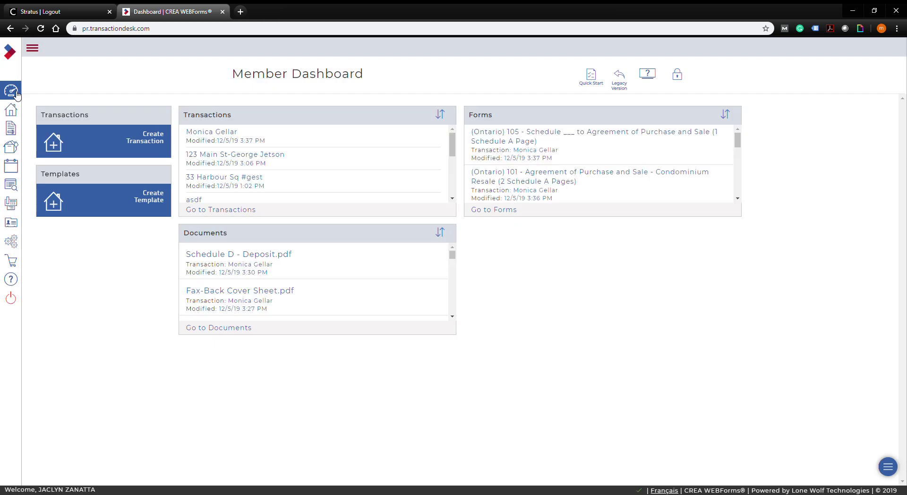
pyautogui.click(16, 243)
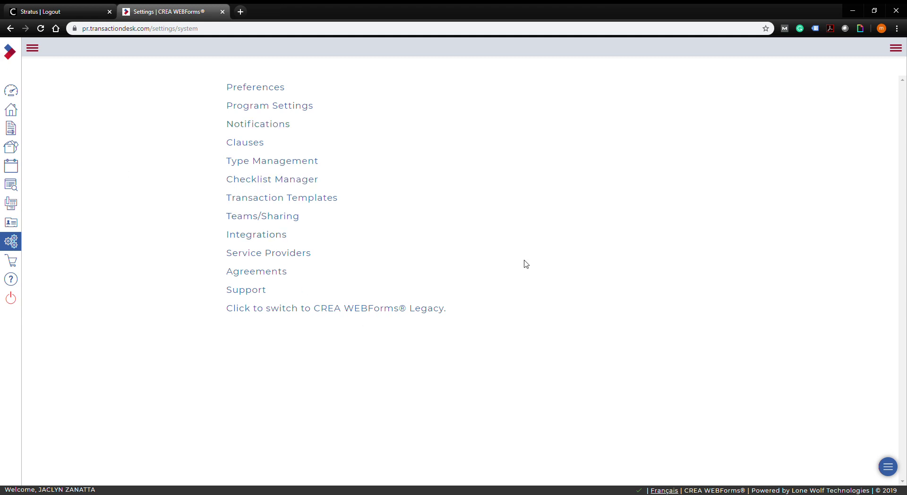
pyautogui.click(320, 198)
pyautogui.scroll(-2, 461, 255)
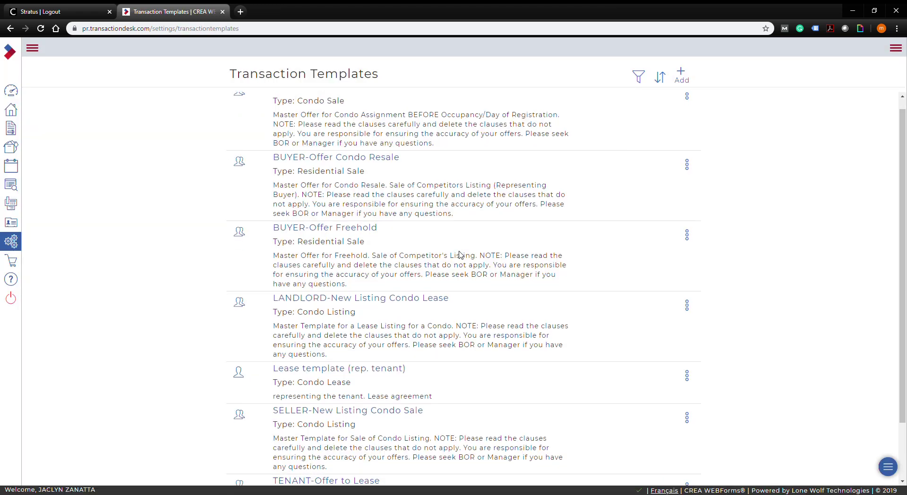
pyautogui.click(388, 305)
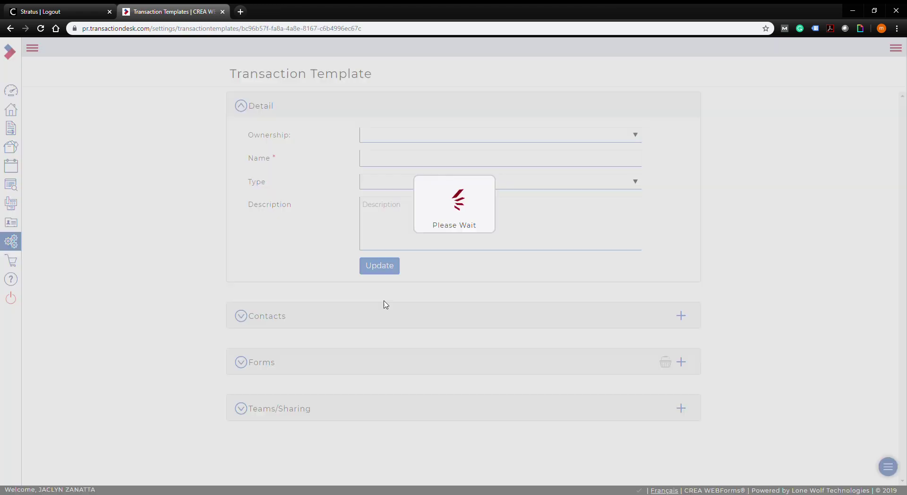
pyautogui.scroll(-1, 281, 376)
pyautogui.click(250, 369)
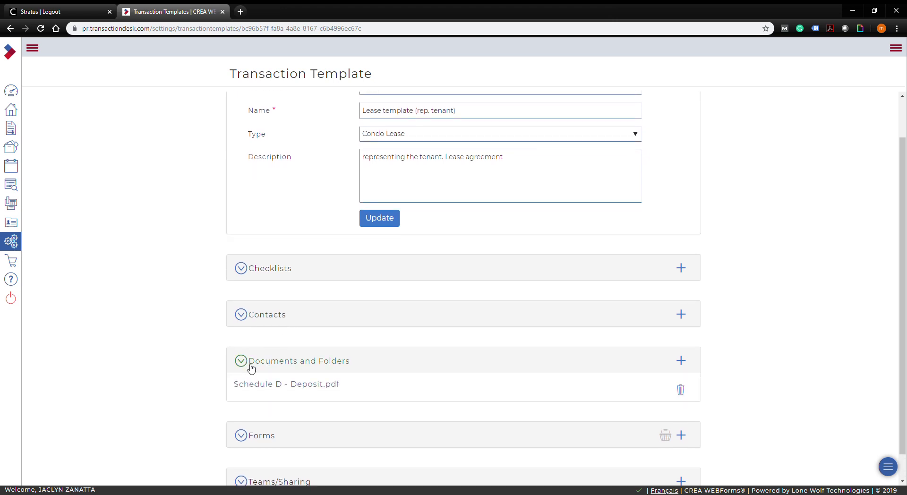
pyautogui.click(250, 369)
pyautogui.click(242, 408)
pyautogui.scroll(-3, 146, 313)
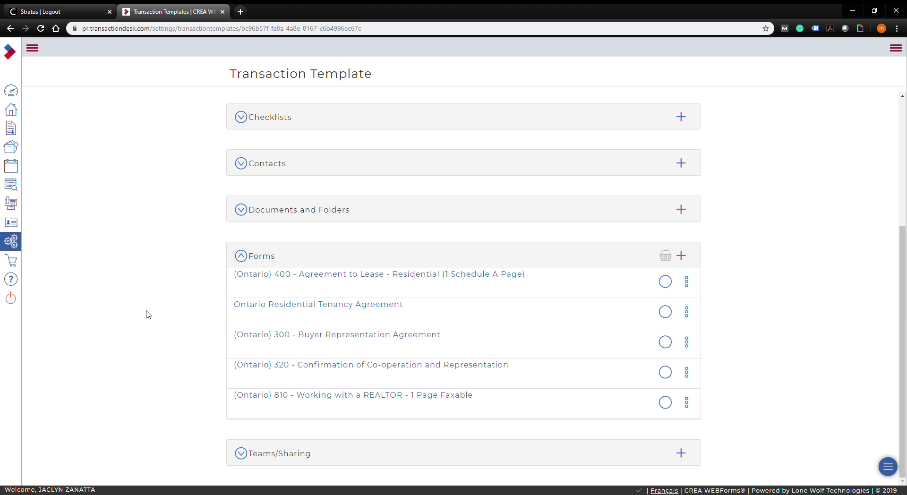
pyautogui.click(242, 256)
pyautogui.click(11, 91)
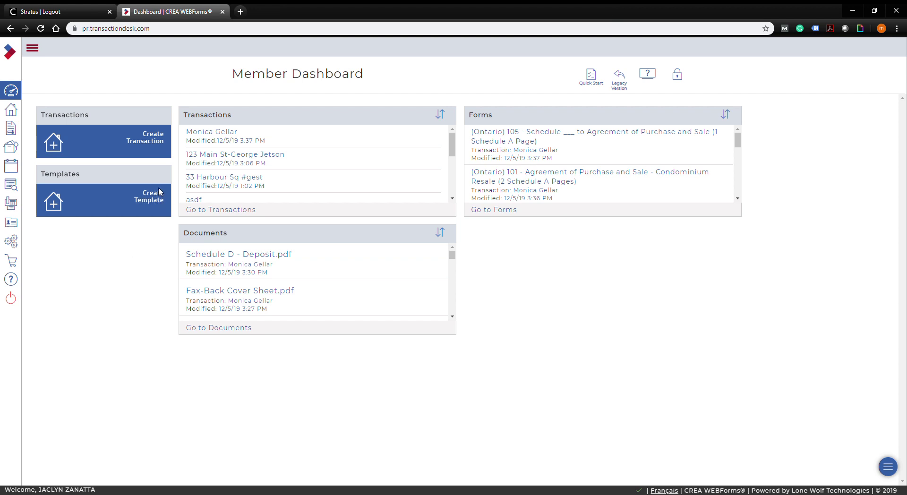
pyautogui.click(148, 207)
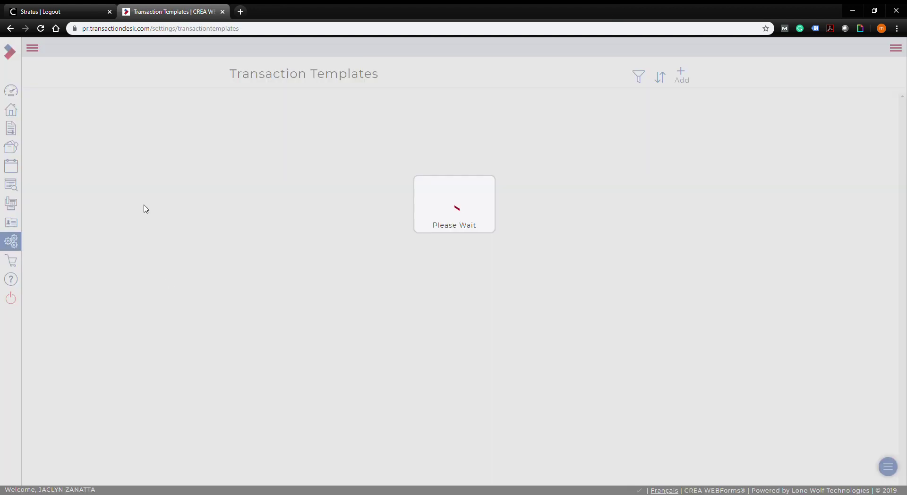
pyautogui.scroll(-3, 439, 220)
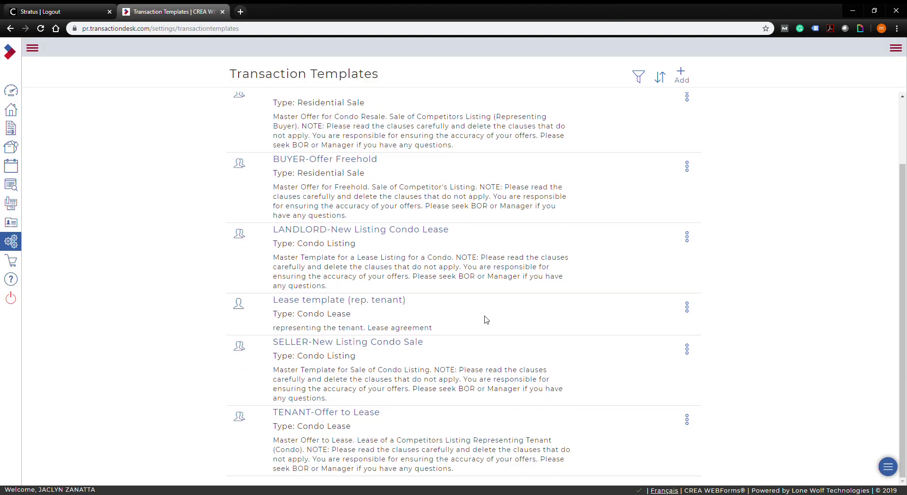
pyautogui.scroll(3, 487, 320)
pyautogui.click(13, 90)
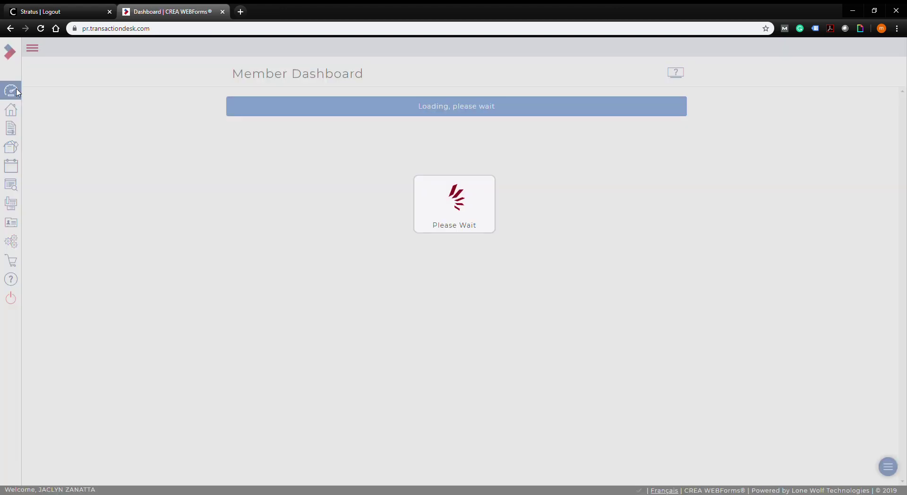
pyautogui.click(143, 142)
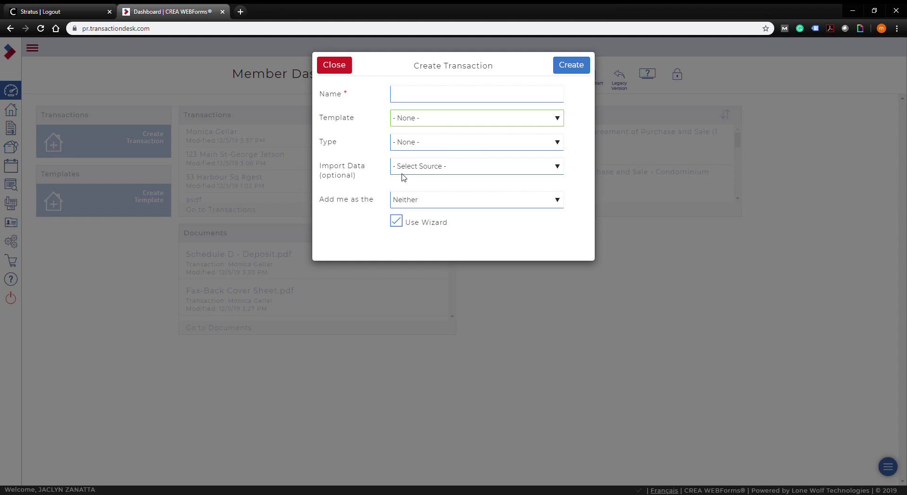
pyautogui.click(485, 182)
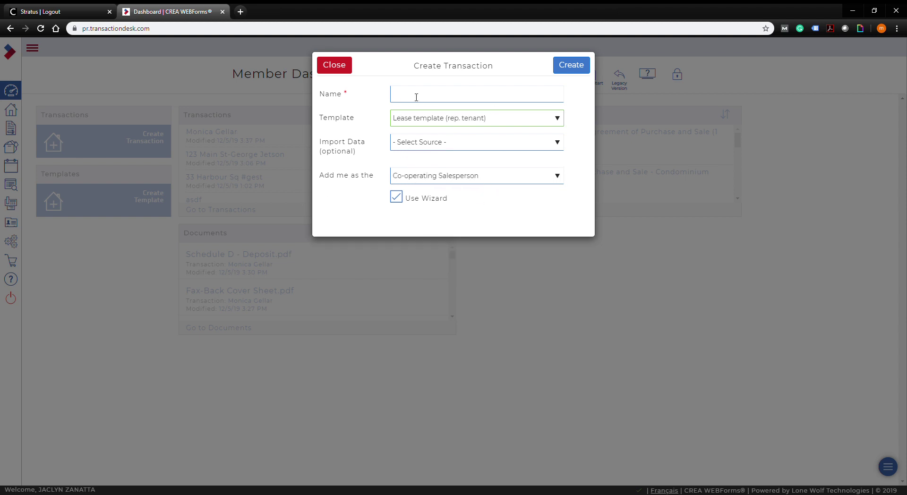
pyautogui.click(348, 66)
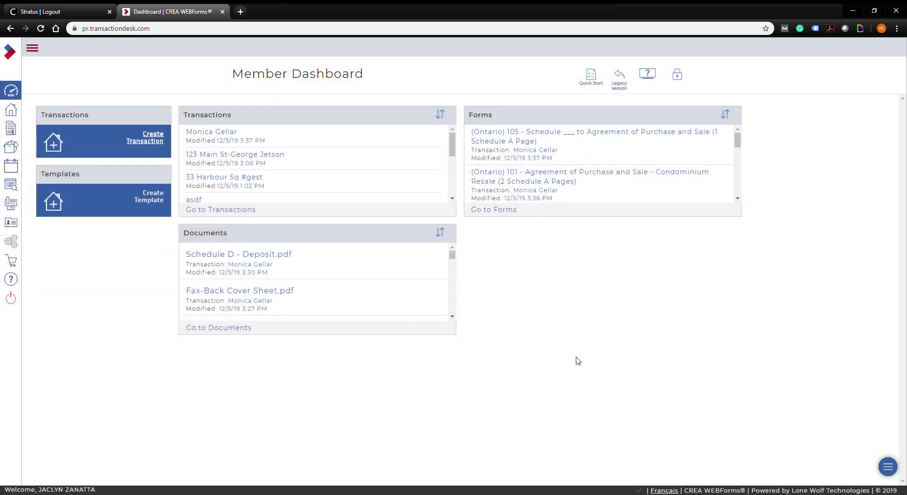